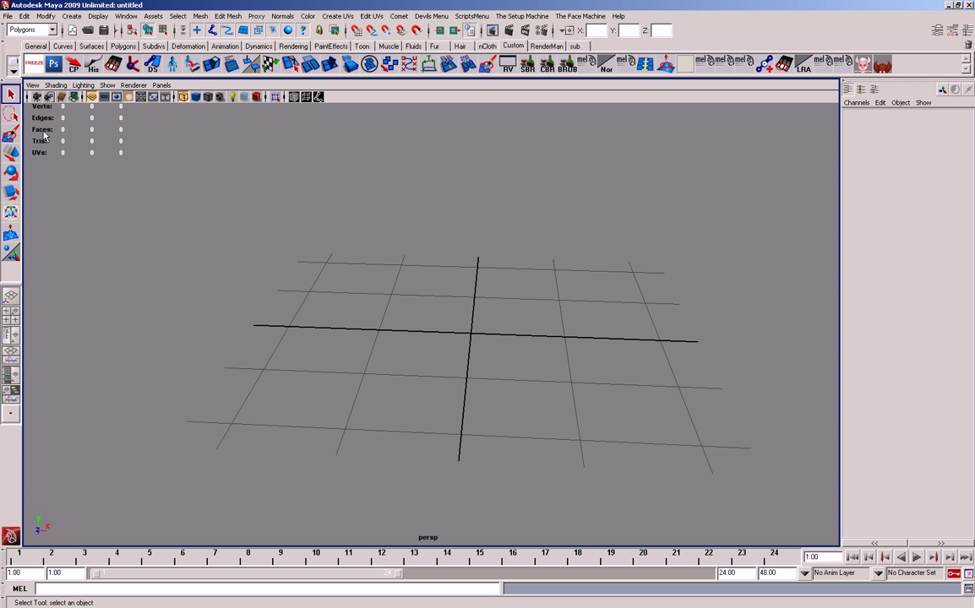
Create a reference to the pixieDust scene from the pixieDust scenes folder.
{"action": "left_click", "coordinate": [6, 16]}
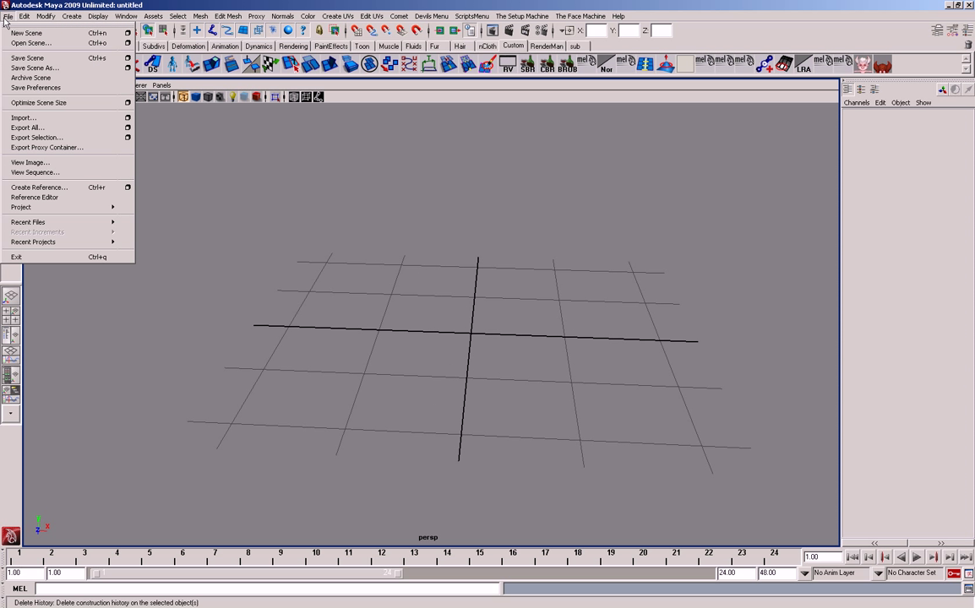
{"action": "left_click", "coordinate": [38, 187]}
{"action": "left_click", "coordinate": [406, 236]}
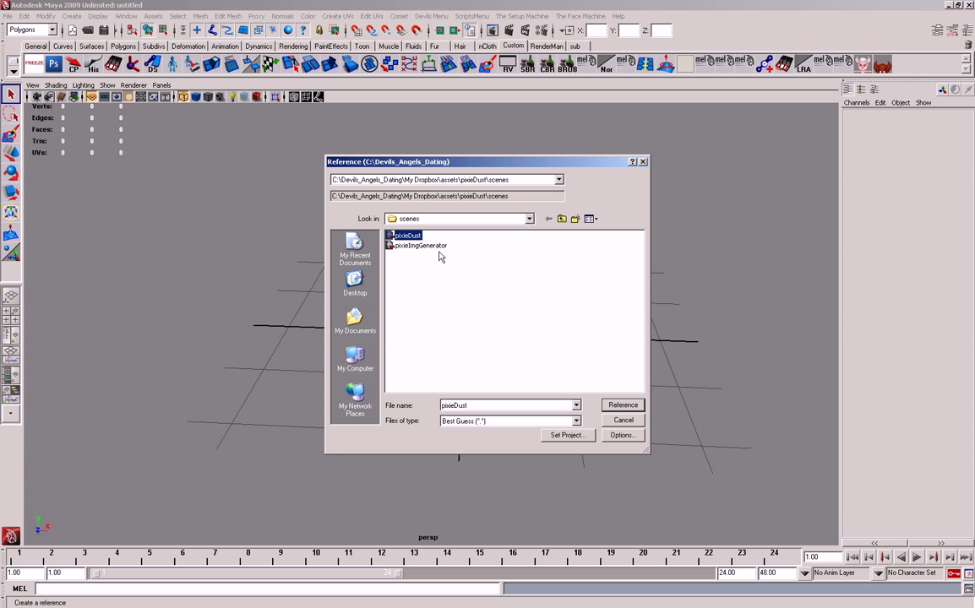
{"action": "left_click", "coordinate": [622, 405]}
Play the animation to frame 15 to emit the pixie dust particles, and show the viewport in textured shading.
{"action": "right_click_drag", "start_coordinate": [616, 398], "coordinate": [422, 299], "text": "alt"}
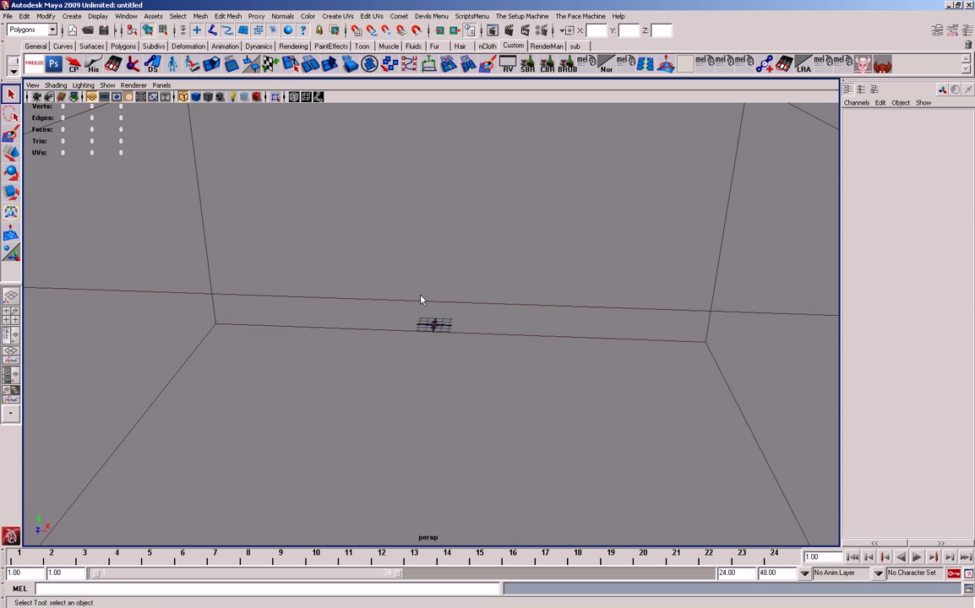
{"action": "left_click", "coordinate": [916, 557]}
{"action": "key", "text": "Escape"}
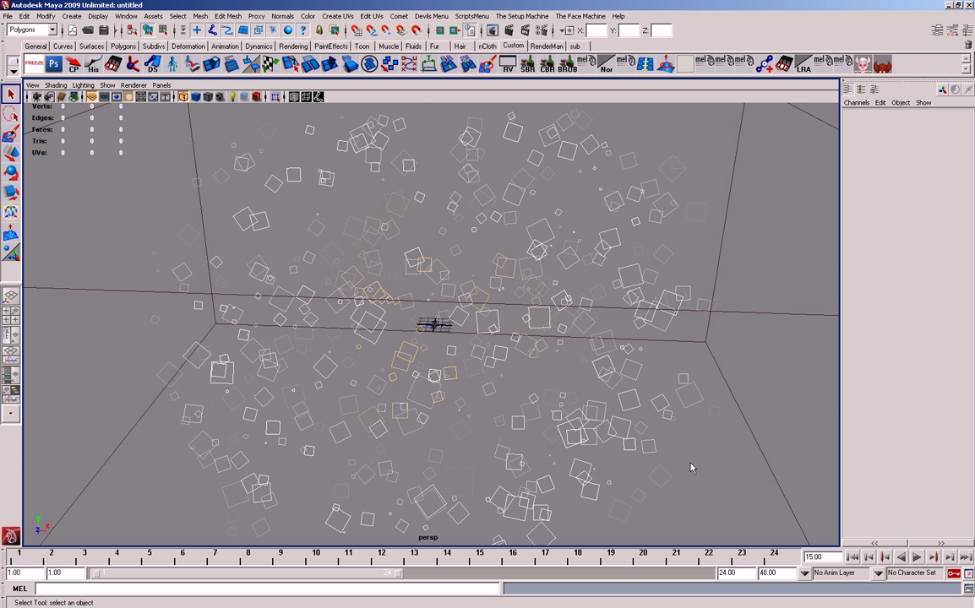
{"action": "key", "text": "6"}
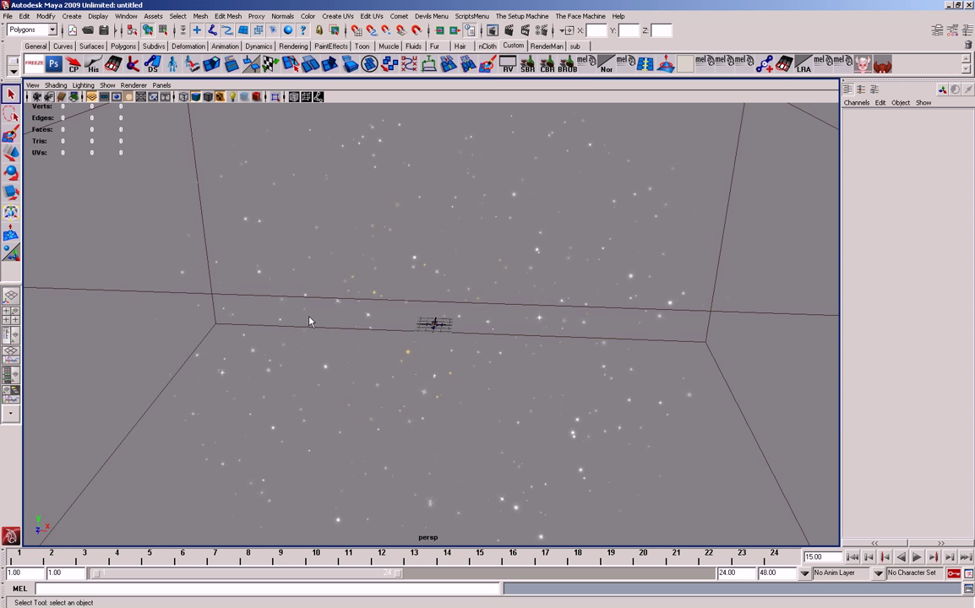
Try moving the camera_ctrl control about 58 cm up along Y, and undo the move.
{"action": "right_click_drag", "start_coordinate": [309, 322], "coordinate": [457, 334], "text": "alt"}
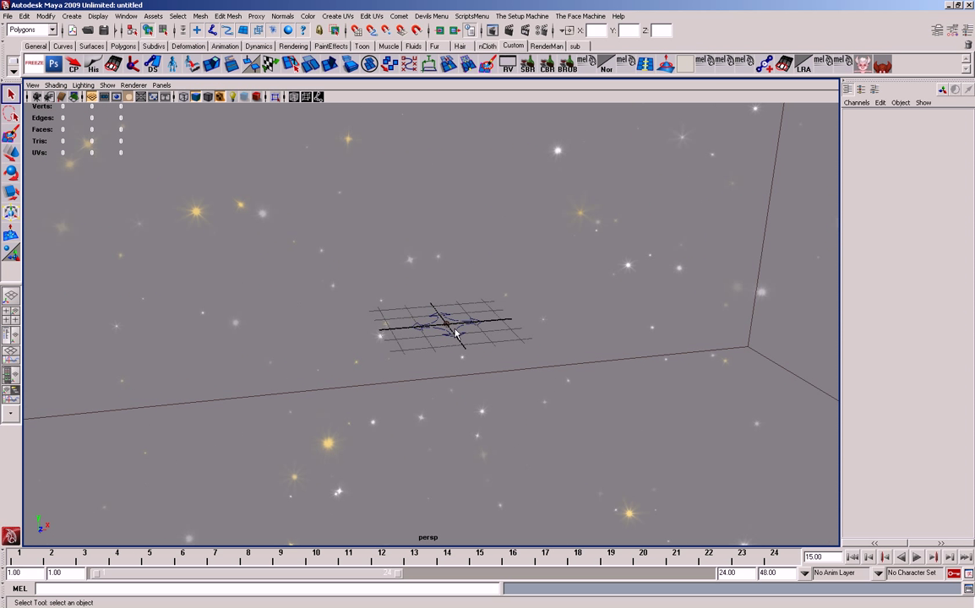
{"action": "left_click", "coordinate": [456, 336]}
{"action": "key", "text": "w"}
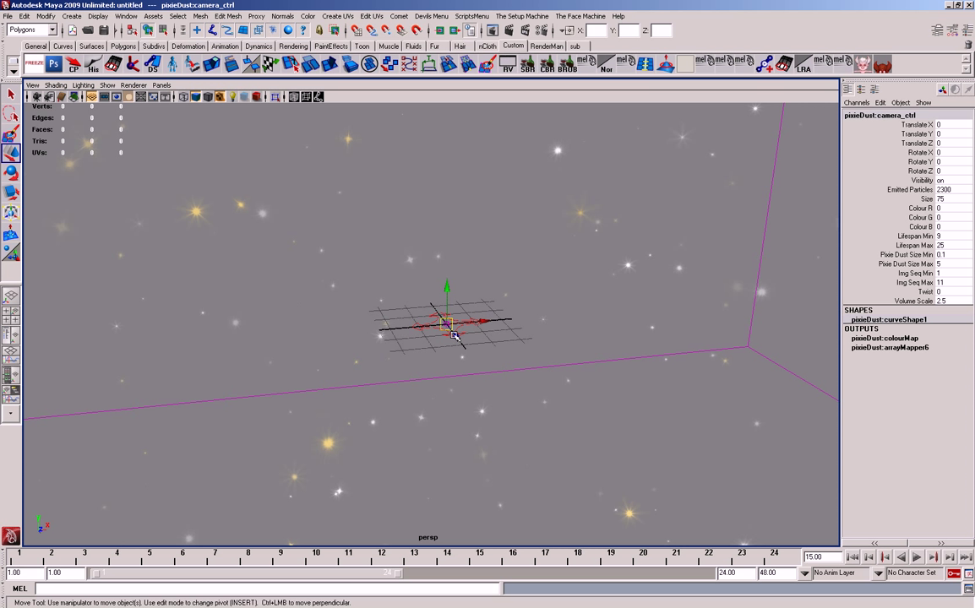
{"action": "left_click_drag", "start_coordinate": [452, 330], "coordinate": [313, 235], "text": "alt"}
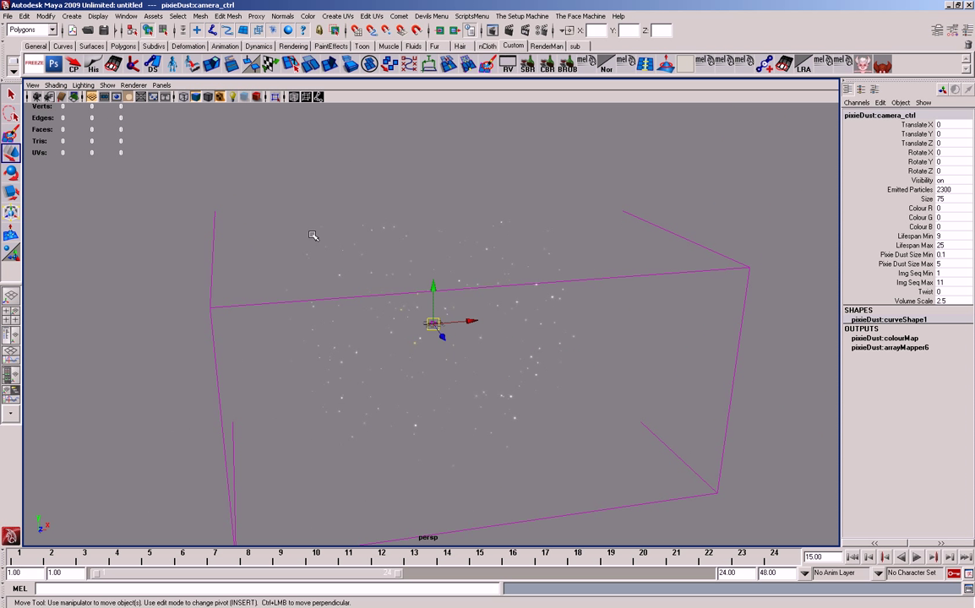
{"action": "left_click_drag", "start_coordinate": [421, 286], "coordinate": [408, 240]}
{"action": "key", "text": "z"}
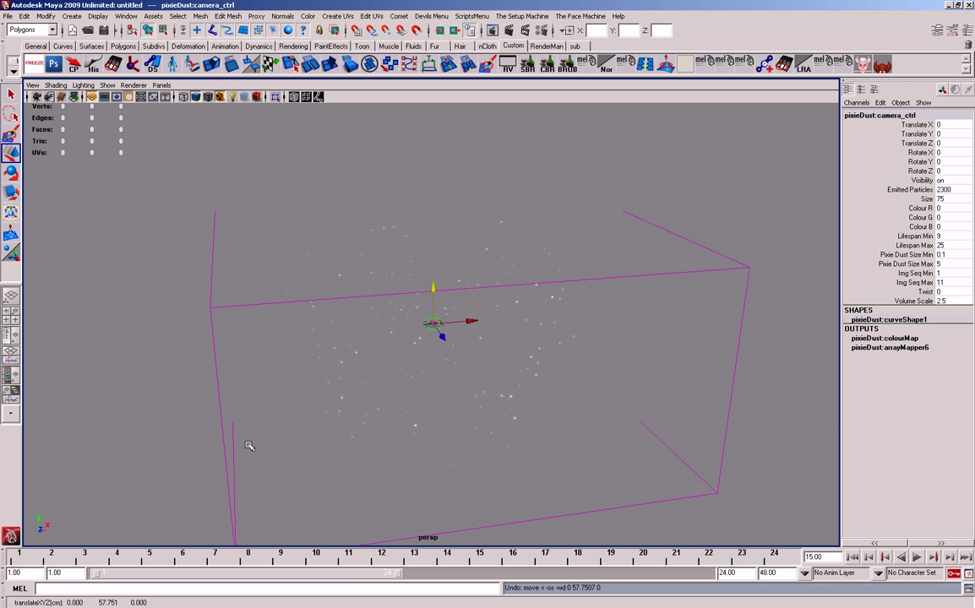
Examine the particles around the control up close, selecting pixieParticles to see their sprites, and clear the selection.
{"action": "right_click_drag", "start_coordinate": [235, 396], "coordinate": [398, 363], "text": "alt"}
{"action": "right_click_drag", "start_coordinate": [340, 287], "coordinate": [431, 378], "text": "alt"}
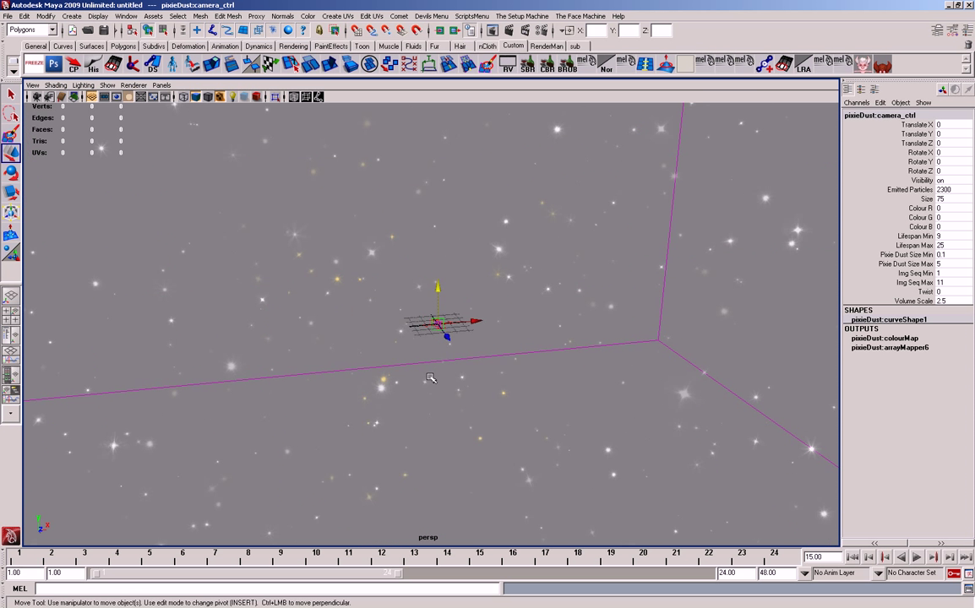
{"action": "left_click_drag", "start_coordinate": [431, 378], "coordinate": [396, 375], "text": "alt"}
{"action": "left_click", "coordinate": [396, 374]}
{"action": "right_click_drag", "start_coordinate": [396, 375], "coordinate": [214, 290], "text": "alt"}
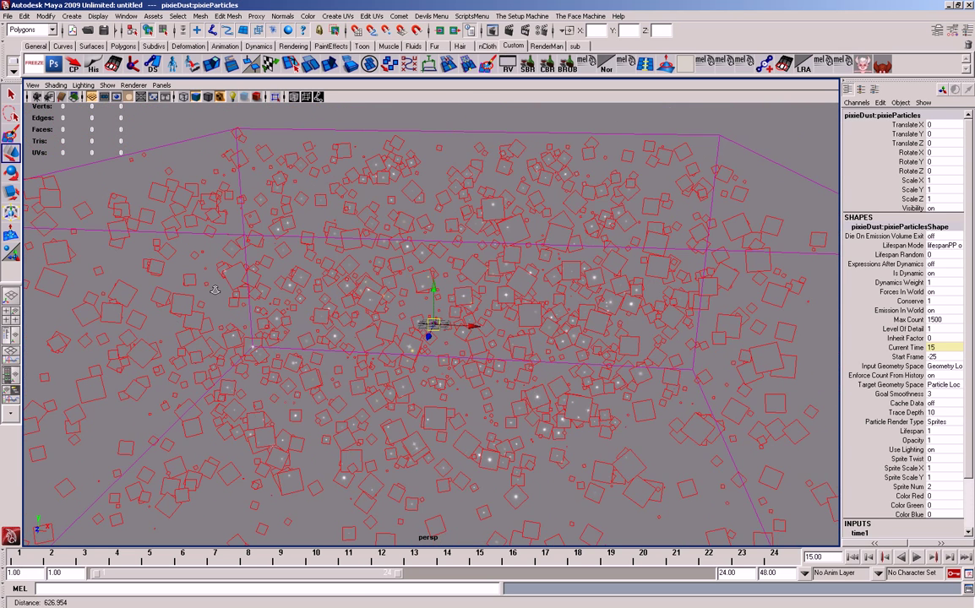
{"action": "left_click", "coordinate": [83, 154]}
{"action": "right_click_drag", "start_coordinate": [83, 153], "coordinate": [331, 315], "text": "alt"}
{"action": "middle_click_drag", "start_coordinate": [331, 315], "coordinate": [298, 362], "text": "alt"}
{"action": "mouse_move", "coordinate": [298, 362]}
{"action": "left_mouse_down", "text": "alt"}
{"action": "mouse_move", "coordinate": [295, 354]}
{"action": "mouse_move", "coordinate": [315, 354]}
{"action": "left_mouse_up", "text": "alt"}
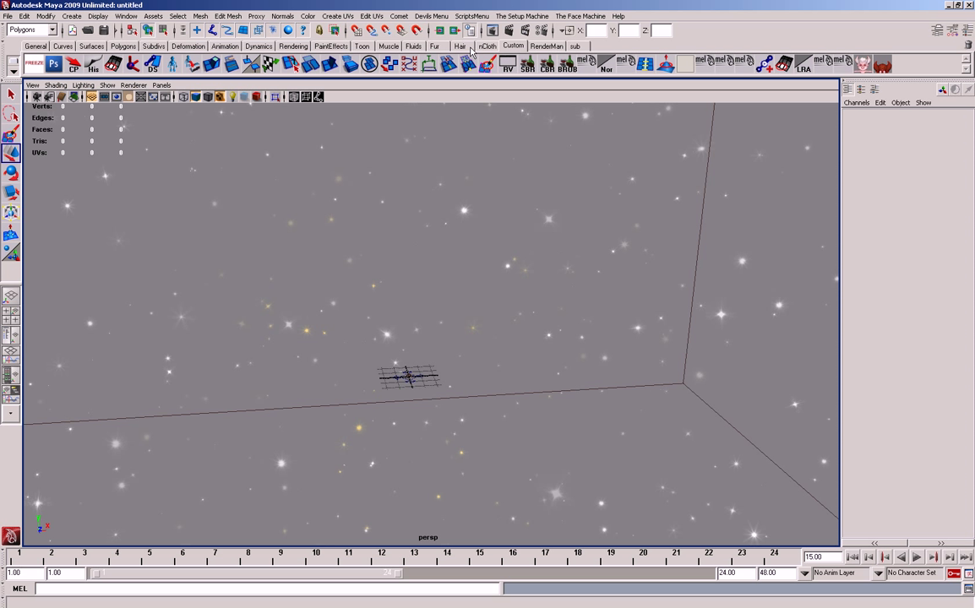
Open the Pixie Dust Controller and move its editor window clear of the playback controls.
{"action": "left_click", "coordinate": [432, 17]}
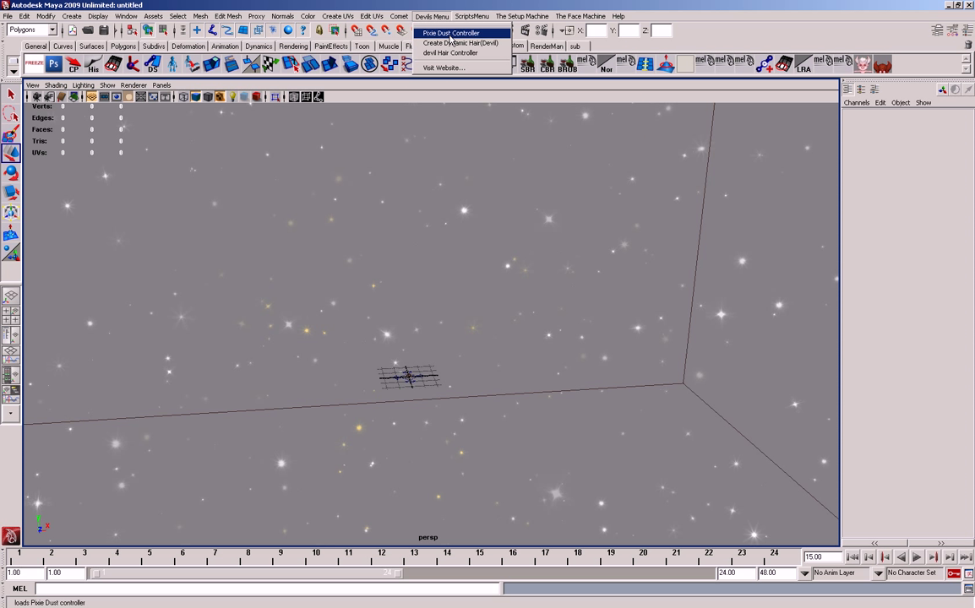
{"action": "left_click", "coordinate": [451, 33]}
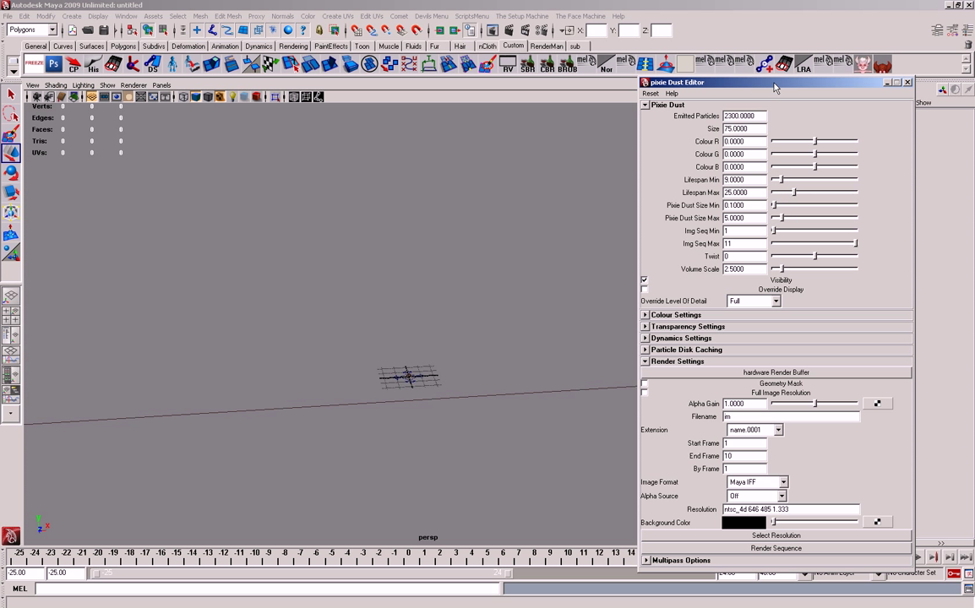
{"action": "left_click_drag", "start_coordinate": [774, 83], "coordinate": [747, 56]}
Play the simulation to frame -6 to refill the volume with particles, and view the volume from the front.
{"action": "right_click_drag", "start_coordinate": [427, 287], "coordinate": [395, 337], "text": "alt"}
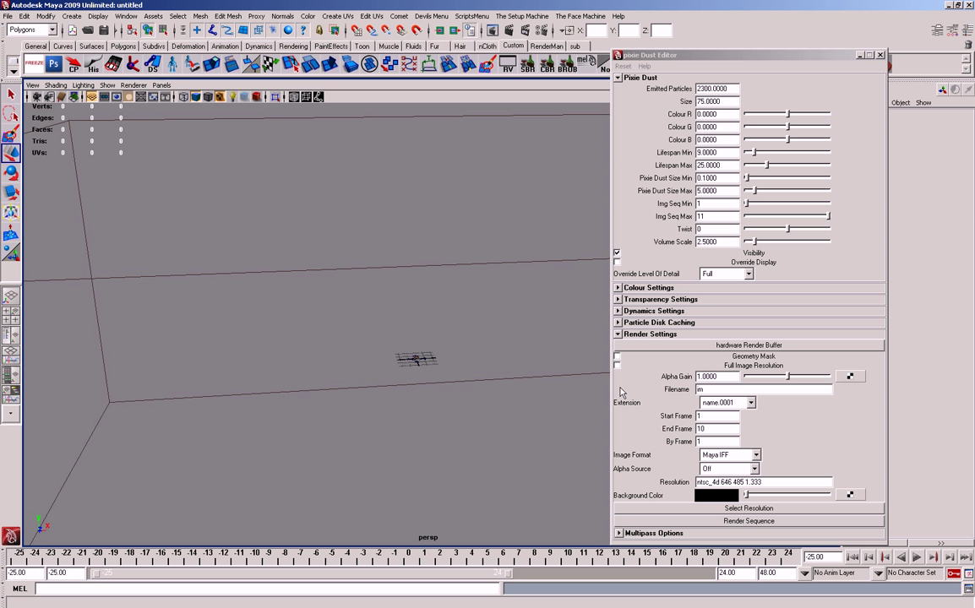
{"action": "left_click", "coordinate": [916, 558]}
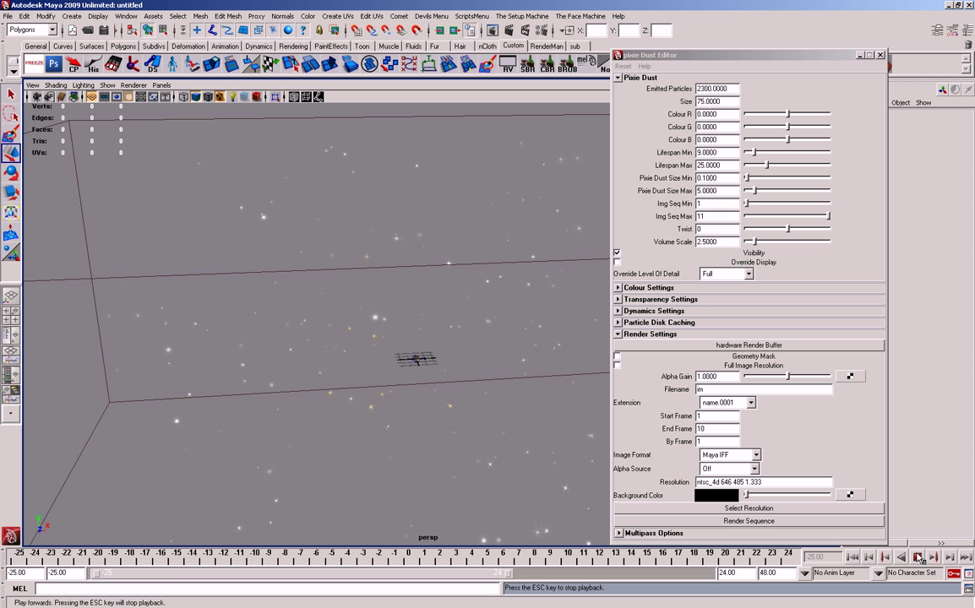
{"action": "right_click_drag", "start_coordinate": [473, 279], "coordinate": [359, 319], "text": "alt"}
{"action": "left_click_drag", "start_coordinate": [359, 319], "coordinate": [448, 336], "text": "alt"}
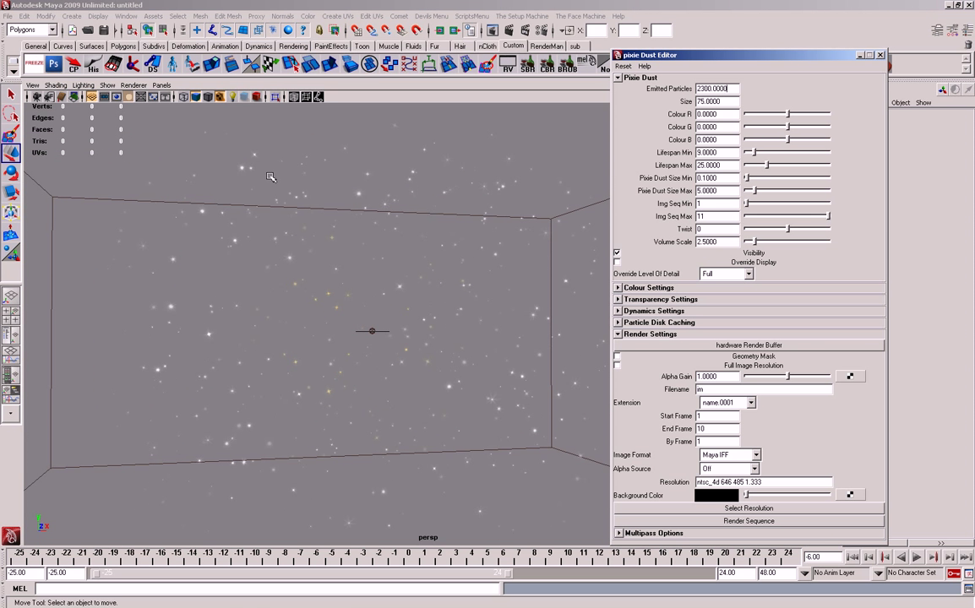
Select the particles in the viewport to examine their extent in the volume, and clear the selection.
{"action": "left_click_drag", "start_coordinate": [269, 178], "coordinate": [406, 344]}
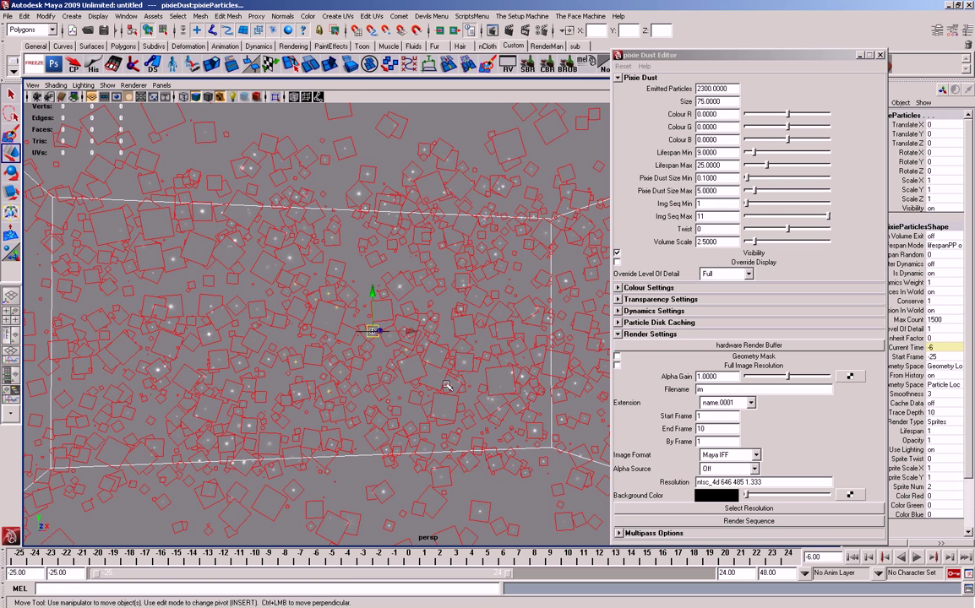
{"action": "left_click", "coordinate": [723, 103]}
{"action": "left_click", "coordinate": [442, 137]}
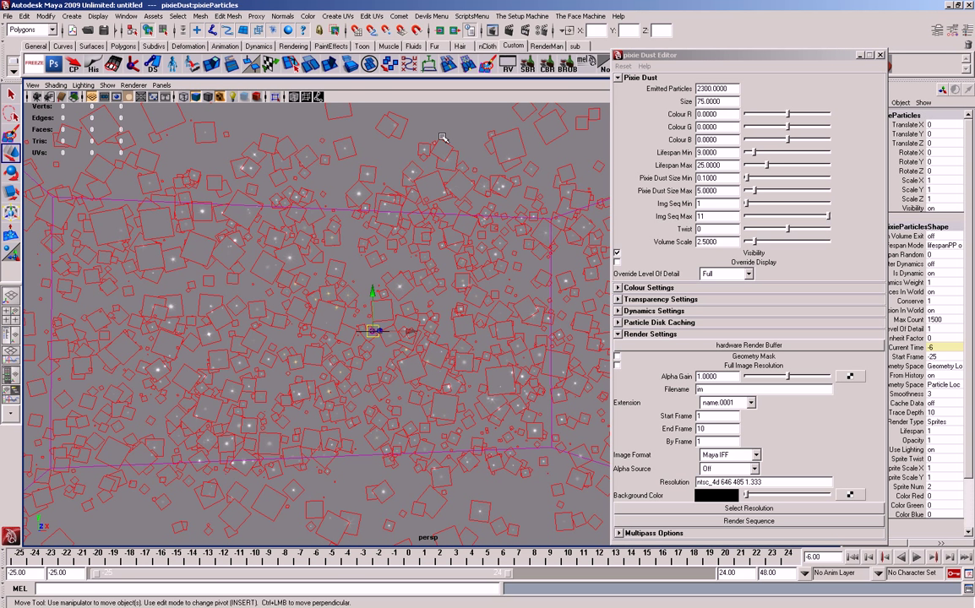
{"action": "left_click", "coordinate": [457, 117]}
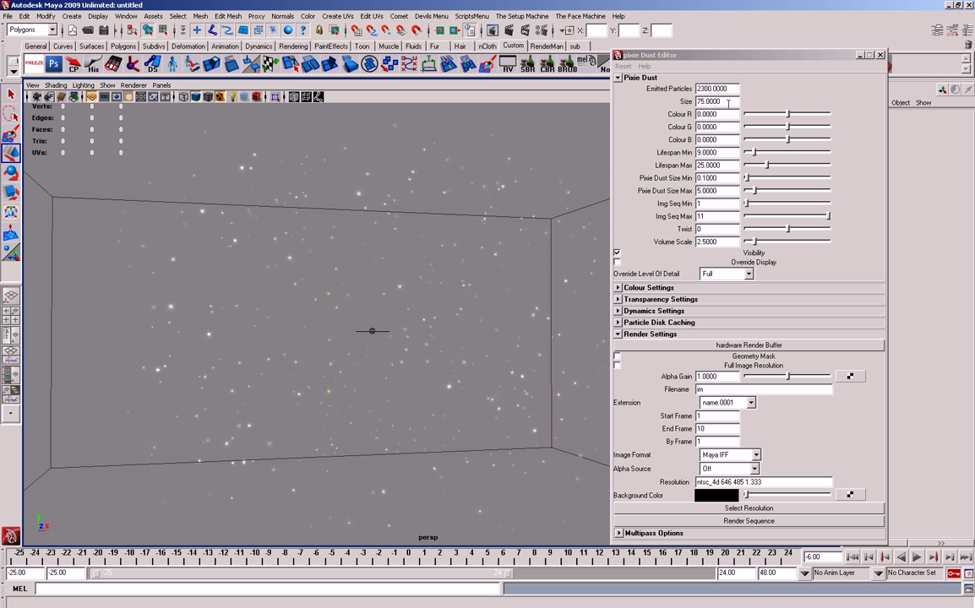
Test the pixie dust Size at 50, and restore it to 75.
{"action": "double_click", "coordinate": [727, 102]}
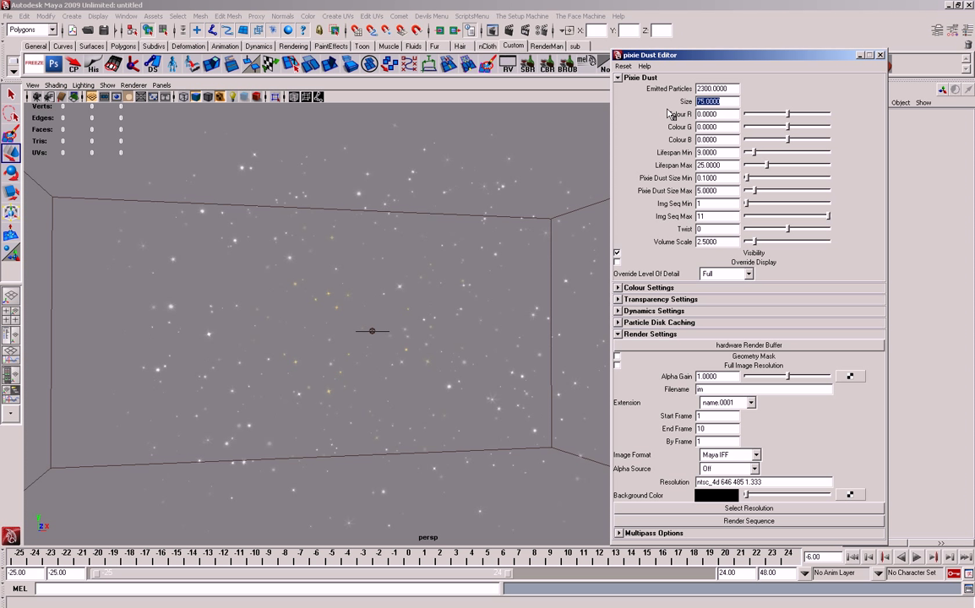
{"action": "type", "text": "50"}
{"action": "key", "text": "Return"}
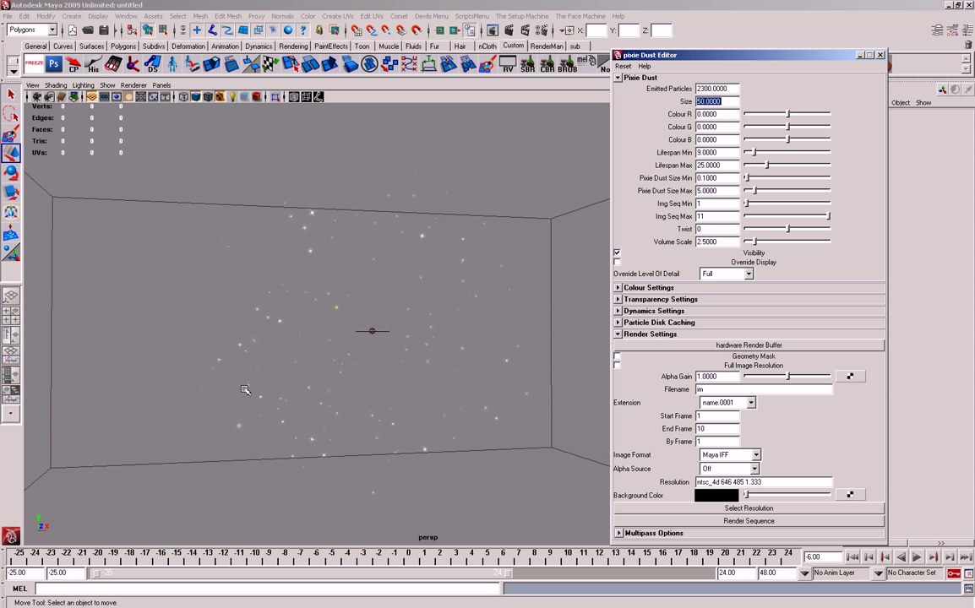
{"action": "type", "text": "75"}
{"action": "key", "text": "Return"}
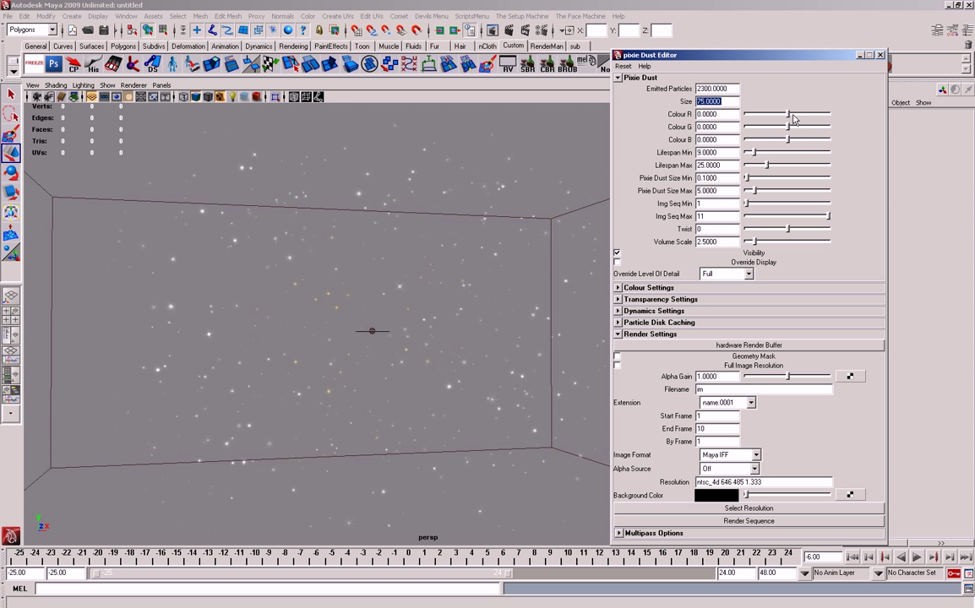
Try lowering Colour R to about -0.70, and undo the colour change.
{"action": "left_click_drag", "start_coordinate": [794, 118], "coordinate": [770, 120]}
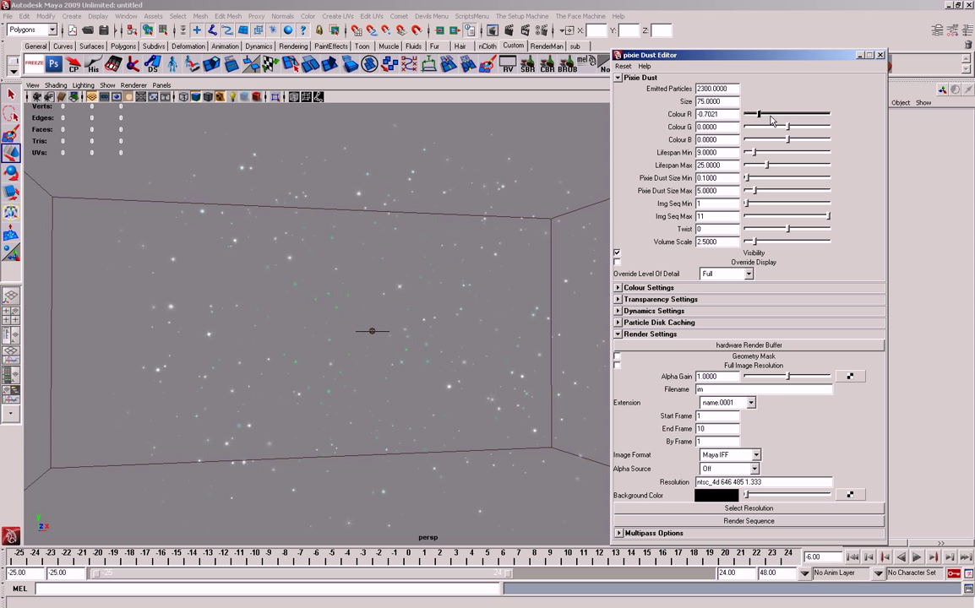
{"action": "left_click", "coordinate": [473, 84]}
{"action": "key", "text": "ctrl+z"}
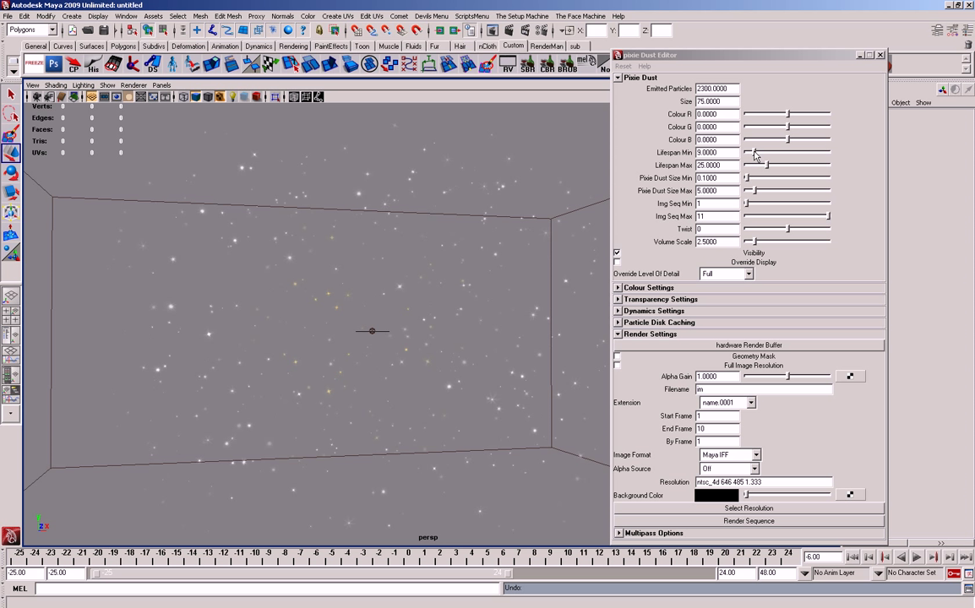
Lower the particles' Lifespan Min to about 4.26.
{"action": "left_click_drag", "start_coordinate": [754, 152], "coordinate": [747, 152]}
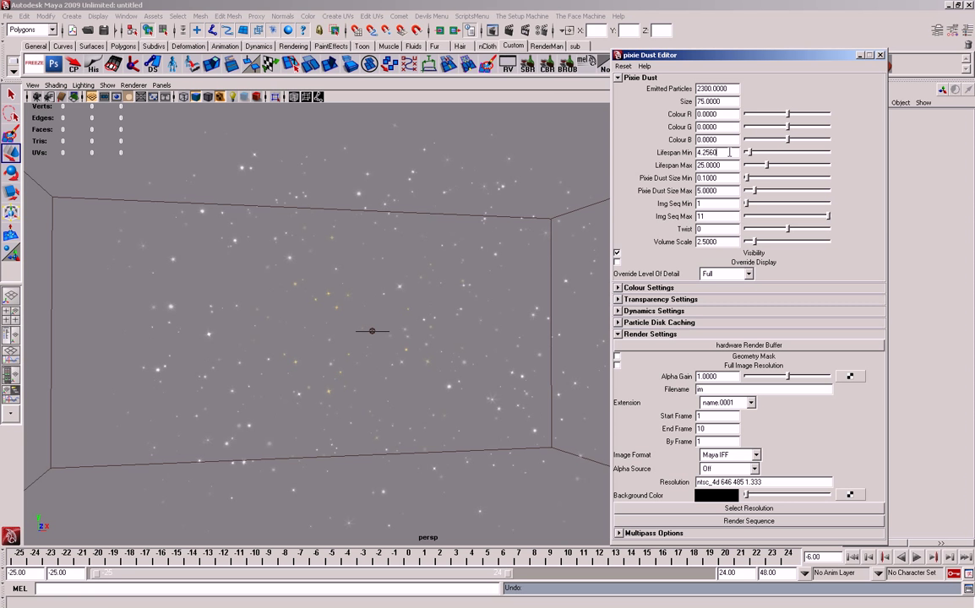
{"action": "left_click", "coordinate": [540, 89]}
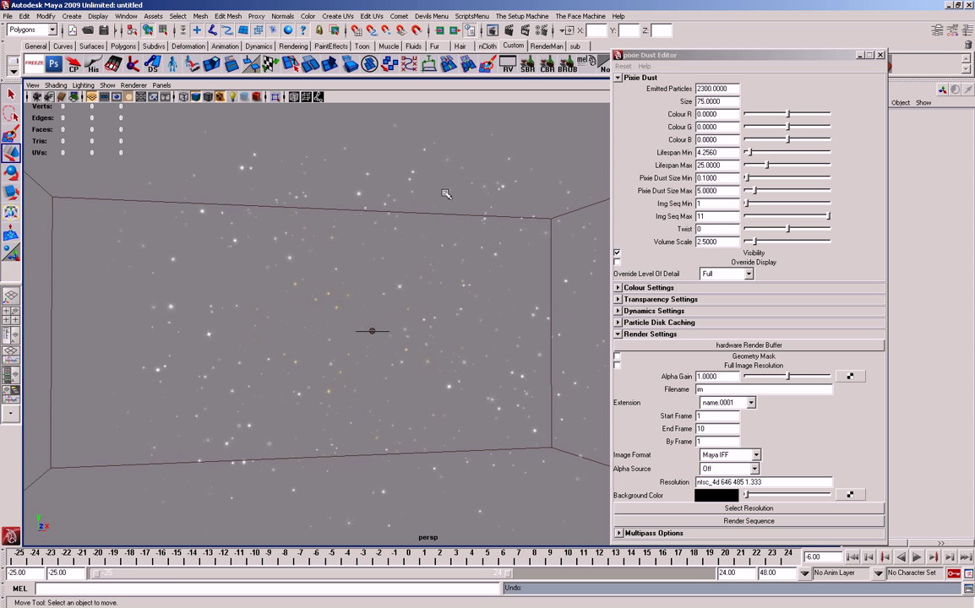
{"action": "left_click", "coordinate": [471, 182]}
{"action": "left_click", "coordinate": [445, 120]}
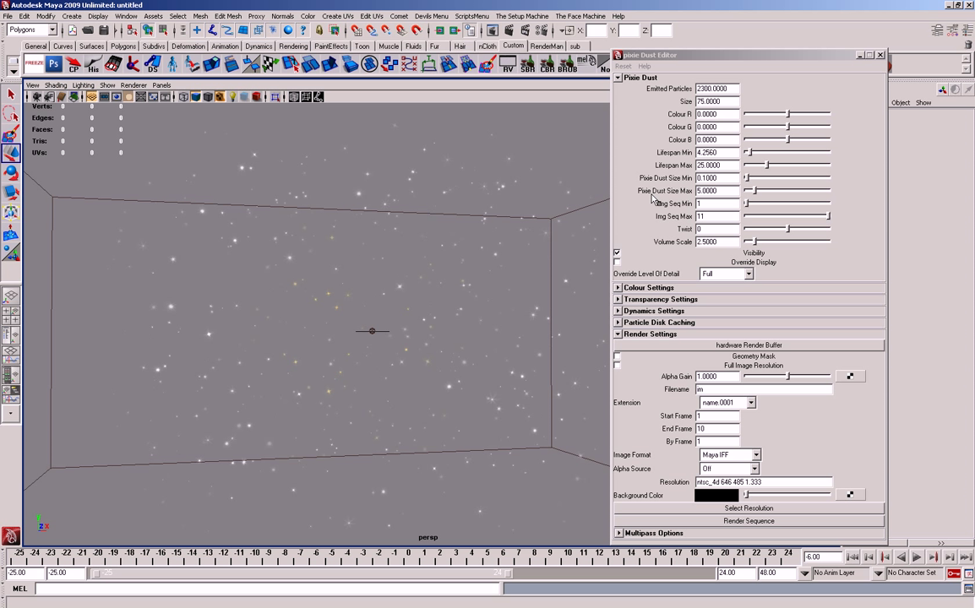
Set the Lifespan Min to 25 and play the simulation to frame 10 to check the effect.
{"action": "left_click", "coordinate": [718, 152]}
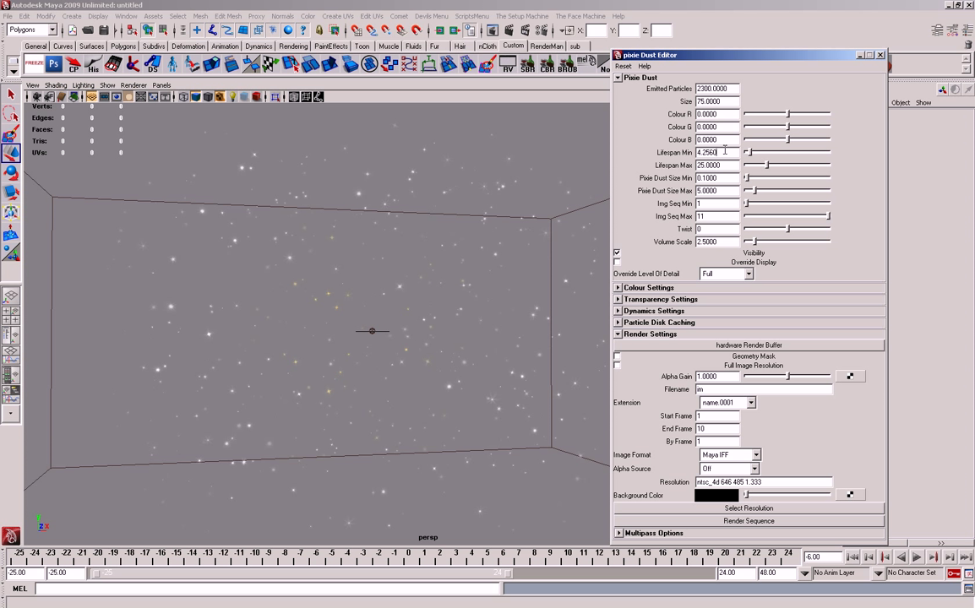
{"action": "double_click", "coordinate": [724, 152]}
{"action": "left_click", "coordinate": [727, 166]}
{"action": "double_click", "coordinate": [730, 152]}
{"action": "type", "text": "25"}
{"action": "key", "text": "Return"}
{"action": "left_click", "coordinate": [916, 557]}
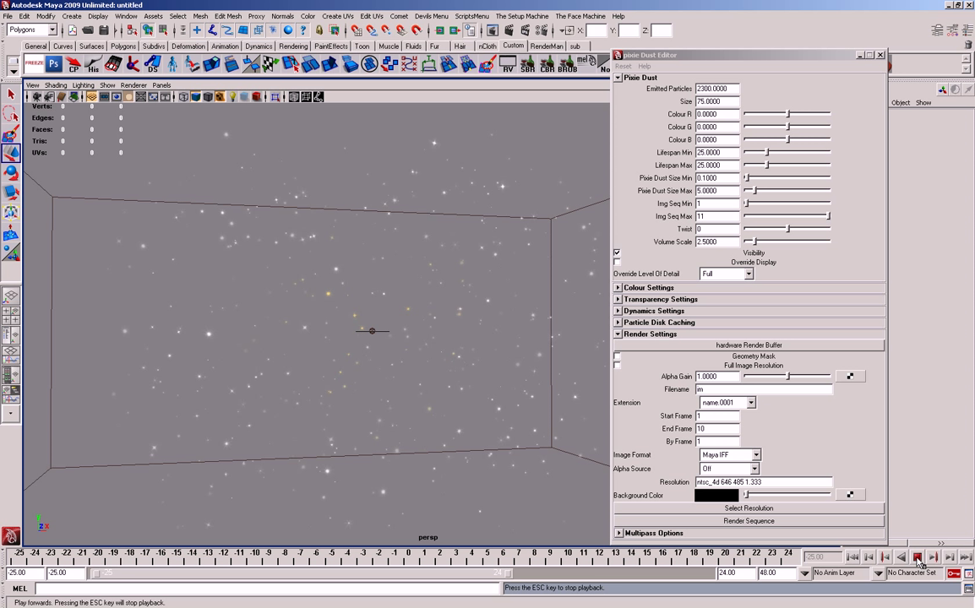
{"action": "left_click", "coordinate": [917, 558]}
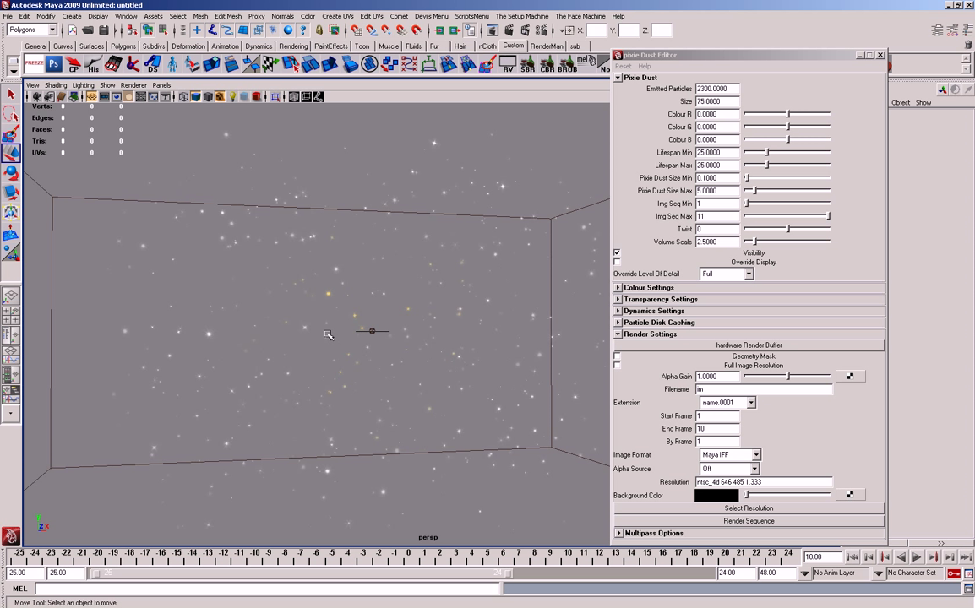
Set the Lifespan Min to 1 and replay the simulation from the first frame to frame 11.
{"action": "double_click", "coordinate": [718, 152]}
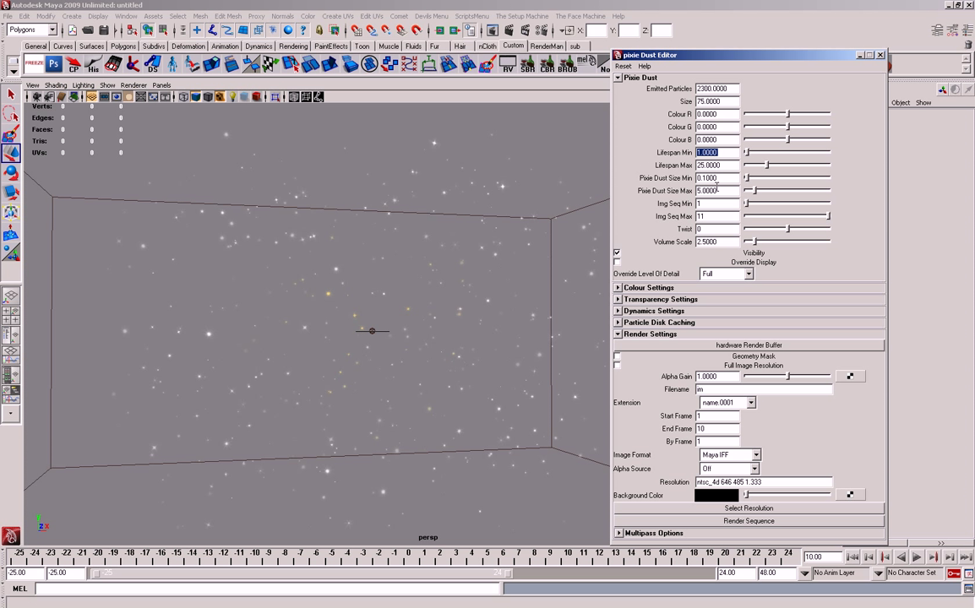
{"action": "type", "text": "1"}
{"action": "key", "text": "Return"}
{"action": "left_click", "coordinate": [853, 556]}
{"action": "left_click", "coordinate": [917, 558]}
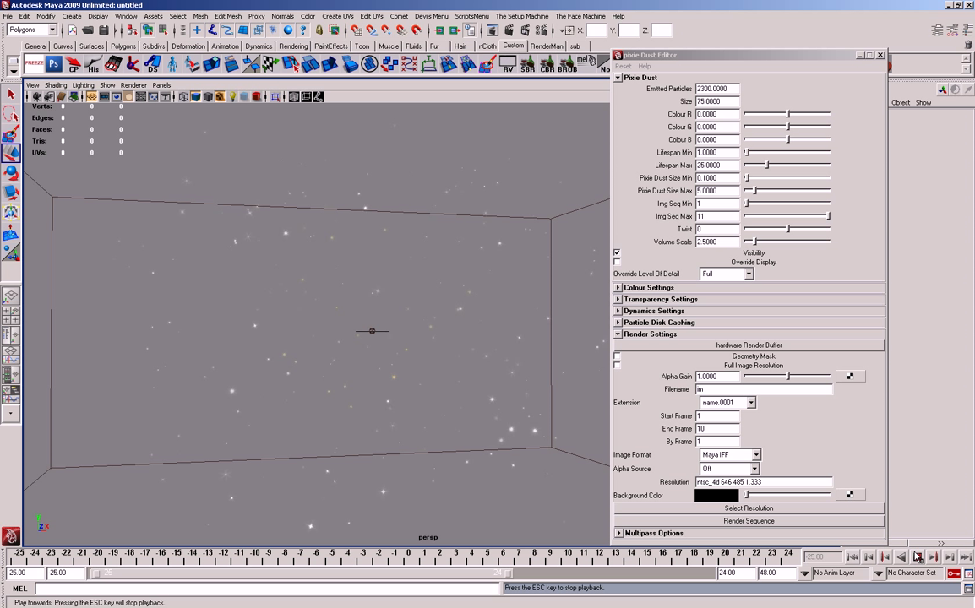
{"action": "left_click", "coordinate": [918, 557]}
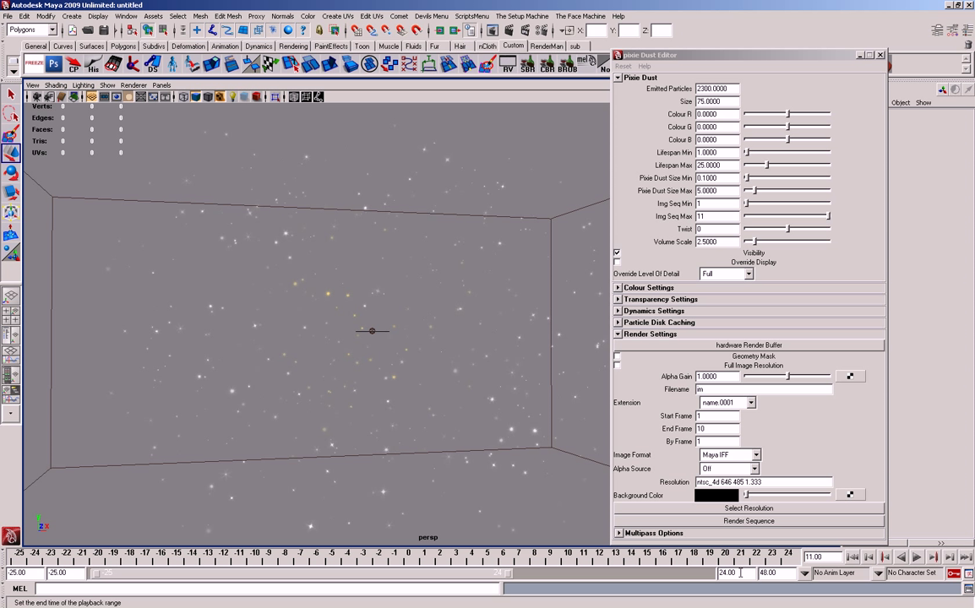
Set the playback range end time to 500 and play the simulation to frame 135.
{"action": "left_click_drag", "start_coordinate": [740, 573], "coordinate": [672, 579]}
{"action": "type", "text": "5"}
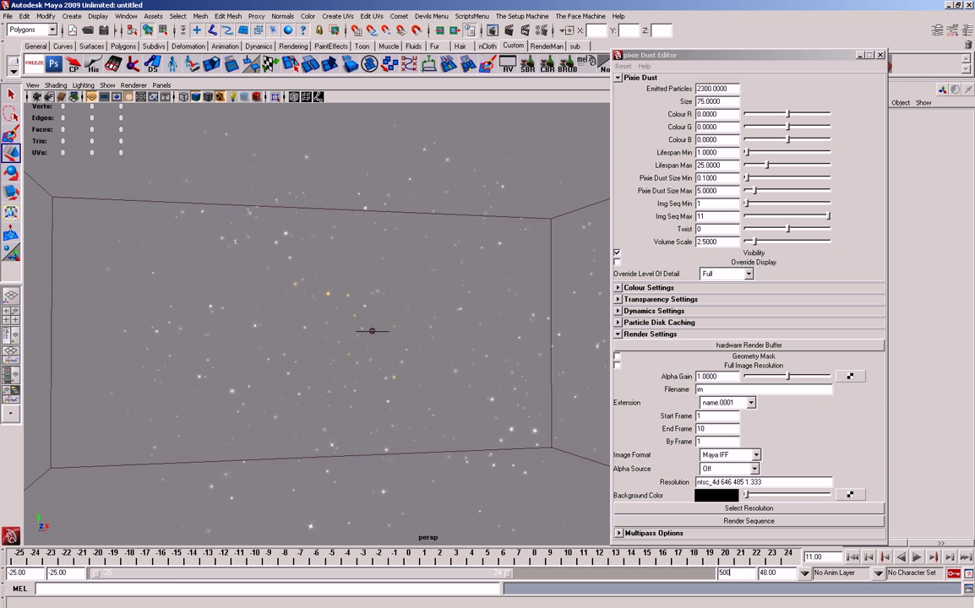
{"action": "key", "text": "Return"}
{"action": "left_click", "coordinate": [917, 558]}
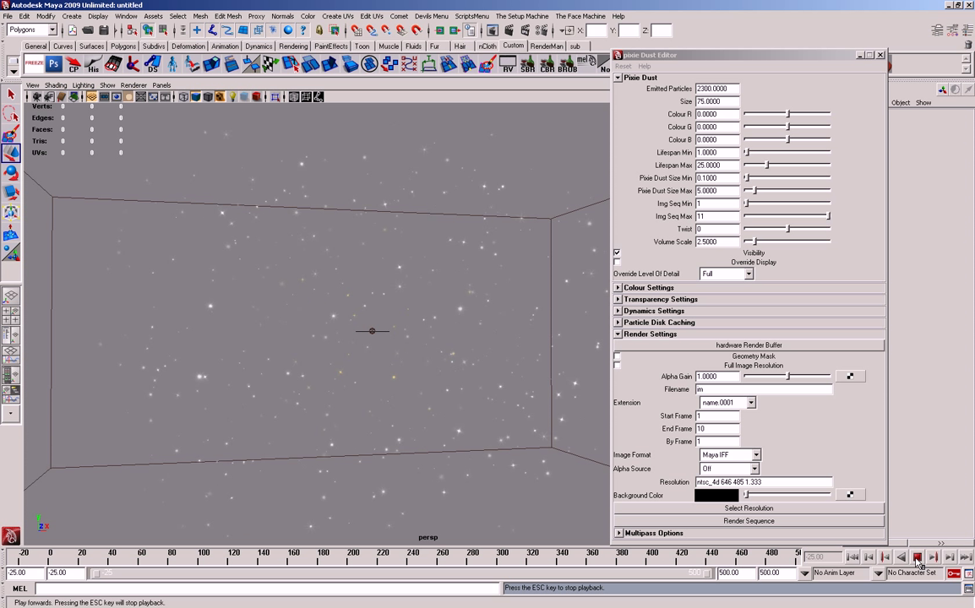
{"action": "left_click", "coordinate": [918, 562]}
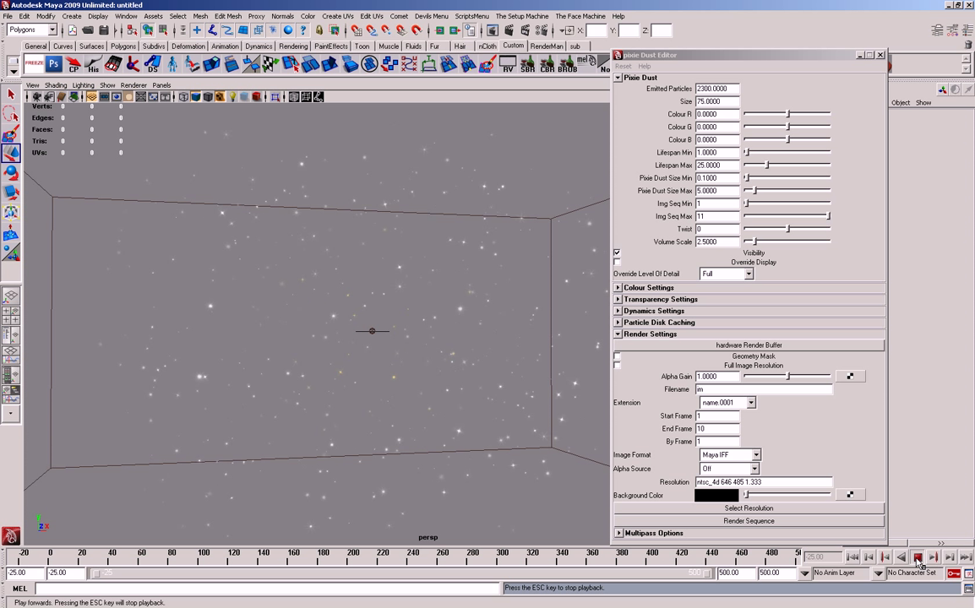
Set the particles' Lifespan Min to 25.
{"action": "double_click", "coordinate": [728, 152]}
{"action": "type", "text": "25"}
{"action": "key", "text": "Return"}
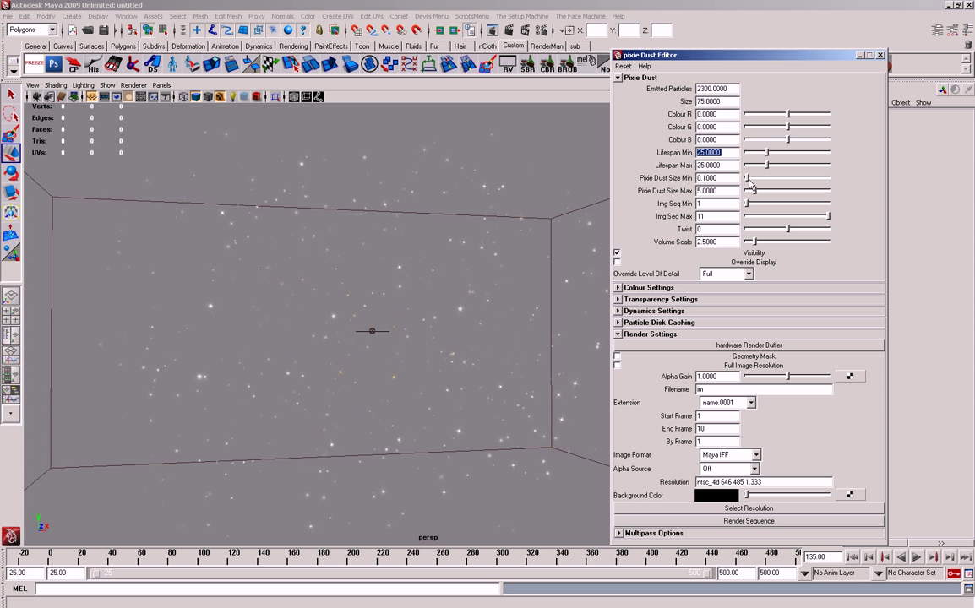
Raise Pixie Dust Size Min to about 0.99 and Size Max to about 21.28, and replay from the first frame to frame -12.
{"action": "left_click_drag", "start_coordinate": [748, 179], "coordinate": [781, 191]}
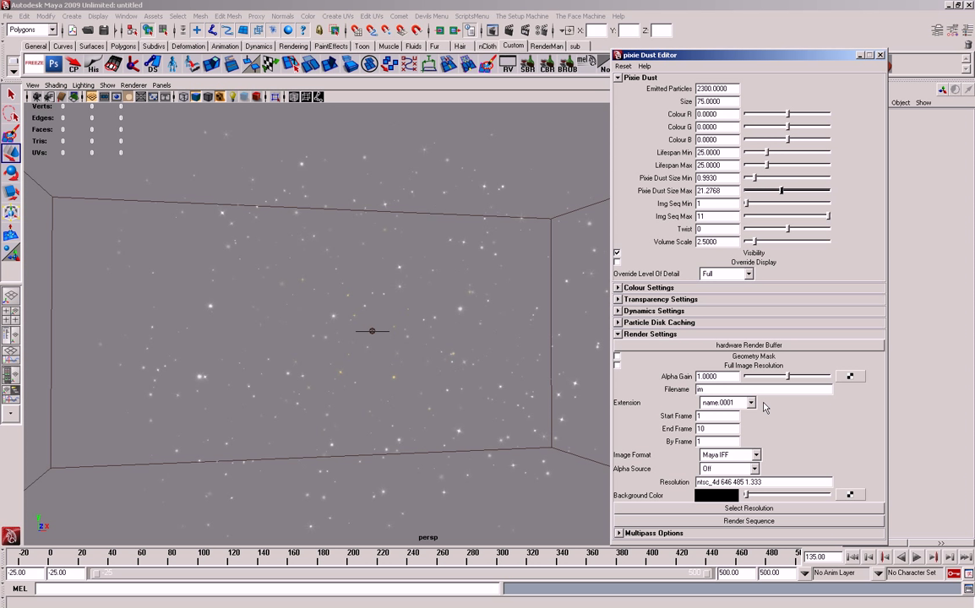
{"action": "left_click", "coordinate": [853, 557]}
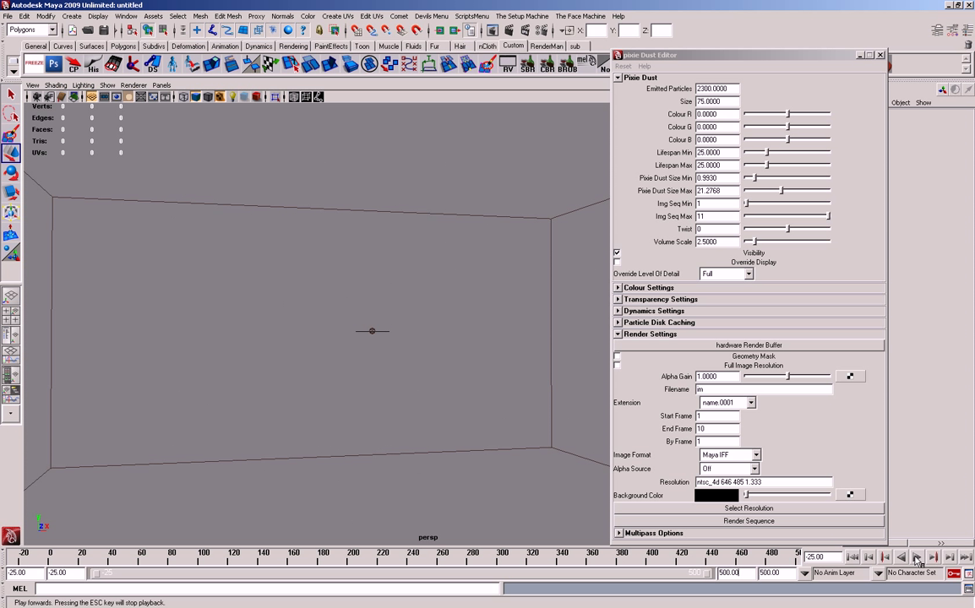
{"action": "left_click", "coordinate": [917, 557]}
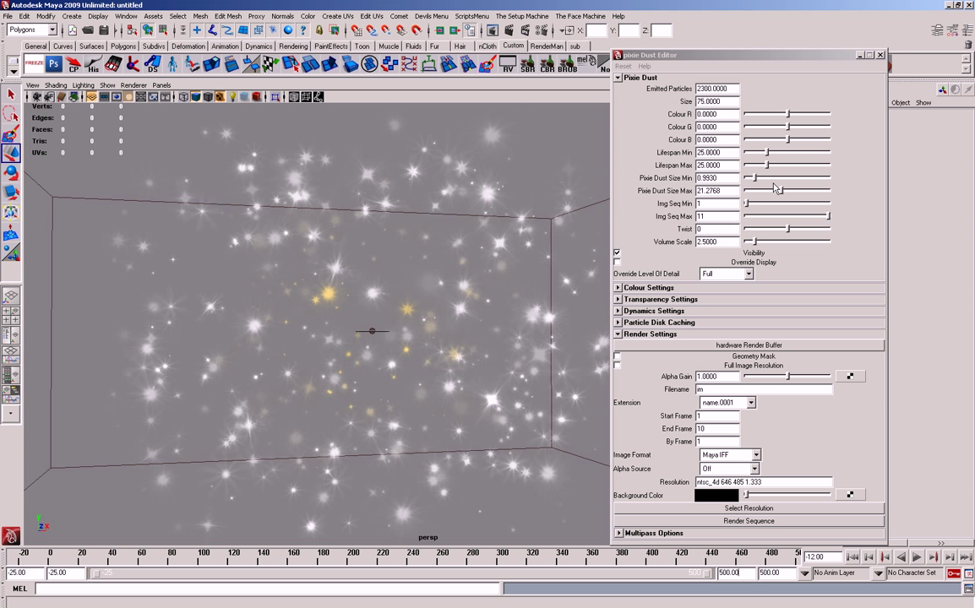
Raise Lifespan Max to about 50.35 and replay the simulation from the first frame to frame -11.
{"action": "left_click_drag", "start_coordinate": [767, 166], "coordinate": [787, 165]}
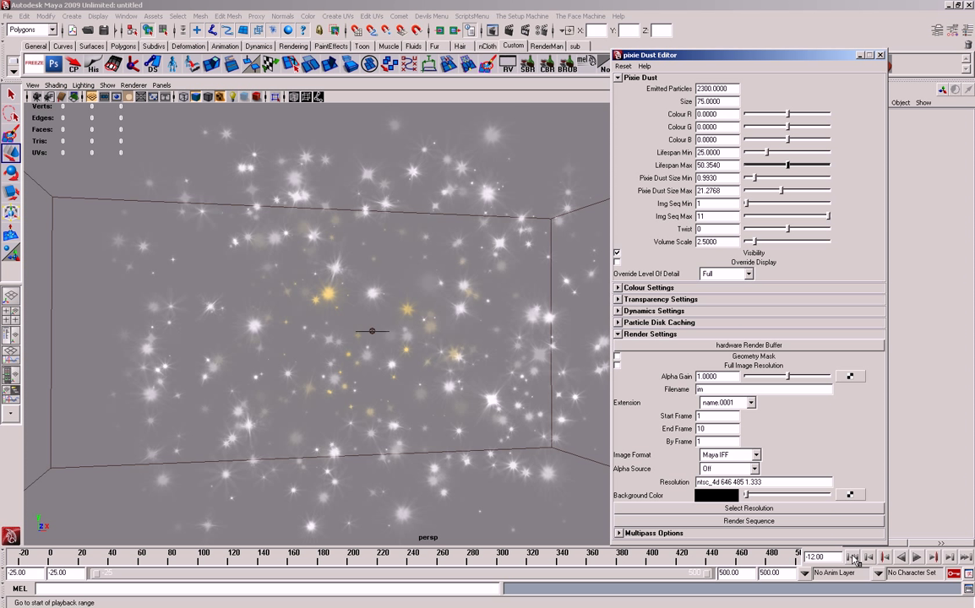
{"action": "left_click", "coordinate": [853, 557]}
{"action": "left_click", "coordinate": [916, 557]}
{"action": "left_click", "coordinate": [919, 558]}
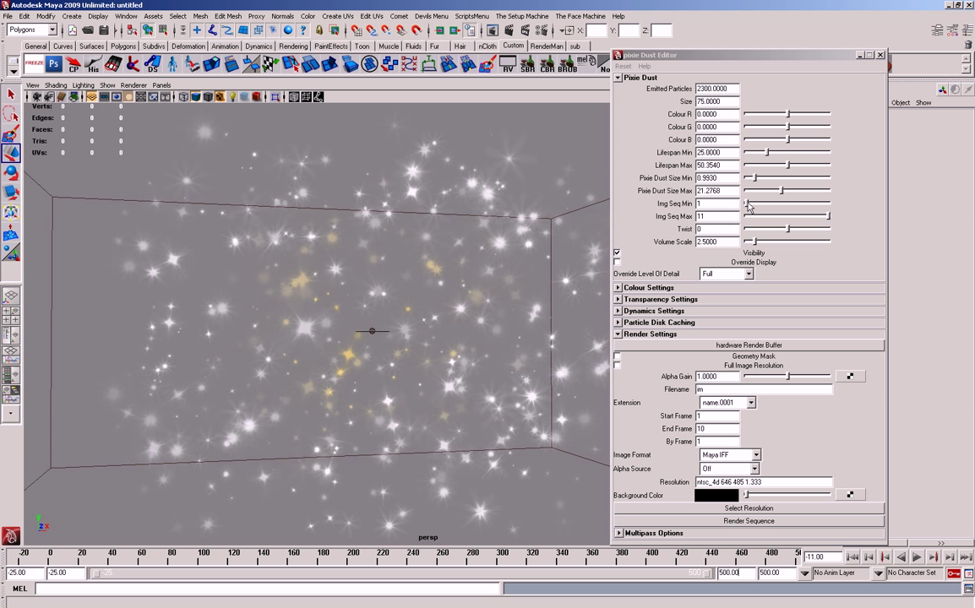
Try Img Seq Min at 4 and examine the pixie dust sprites up close in the viewport.
{"action": "left_click_drag", "start_coordinate": [748, 203], "coordinate": [772, 204]}
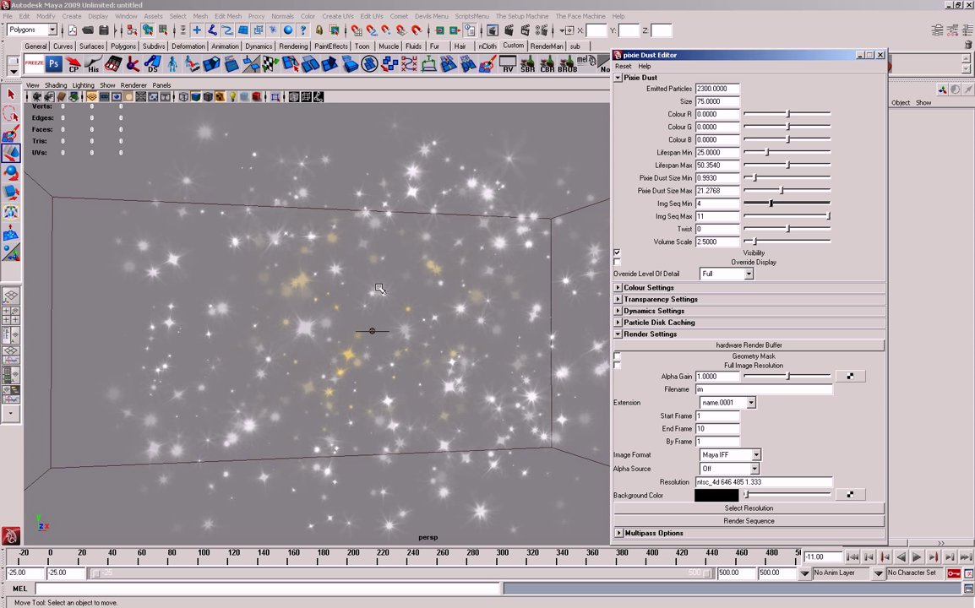
{"action": "left_click_drag", "start_coordinate": [330, 130], "coordinate": [419, 154]}
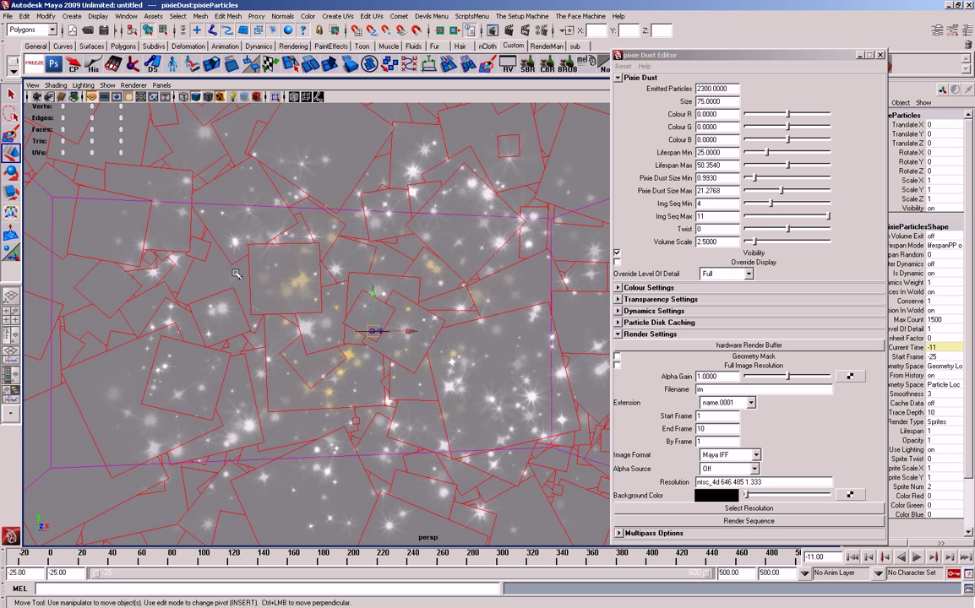
{"action": "key", "text": "Delete"}
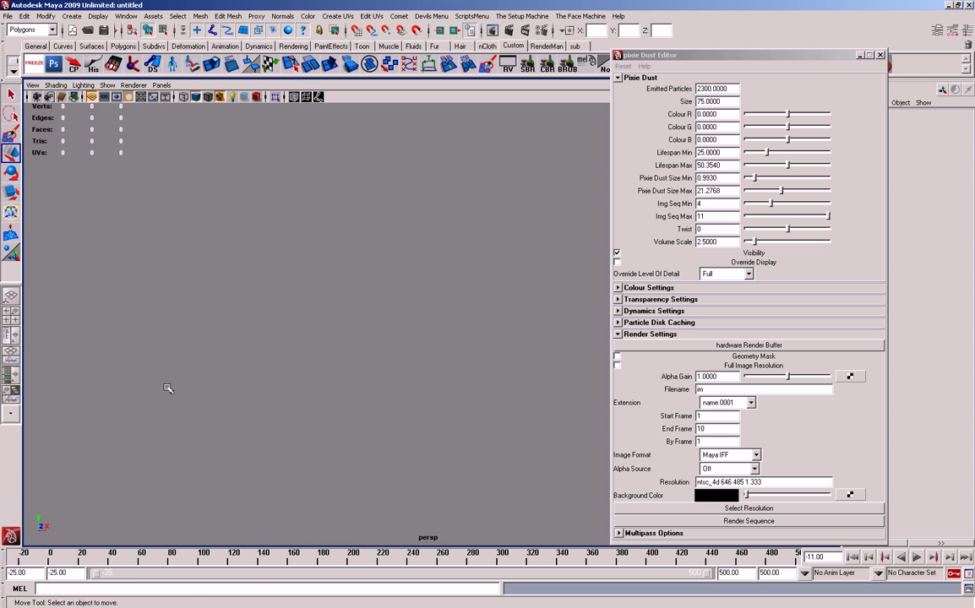
{"action": "scroll", "coordinate": [218, 436], "scroll_direction": "up", "scroll_amount": 3}
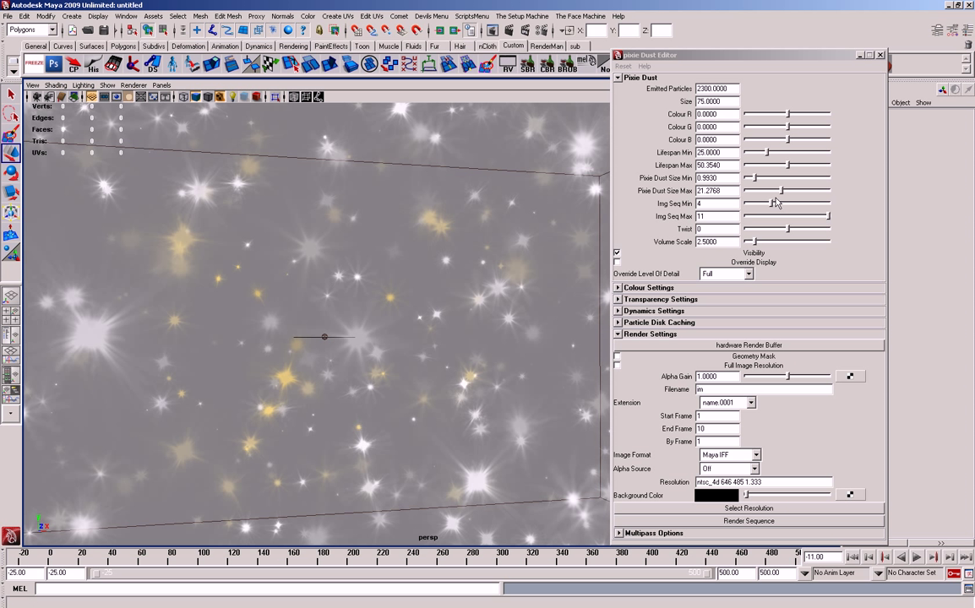
Try raising Img Seq Min to 11 and replay the simulation to frame -13 to compare the sprite shapes.
{"action": "left_click_drag", "start_coordinate": [770, 203], "coordinate": [846, 542]}
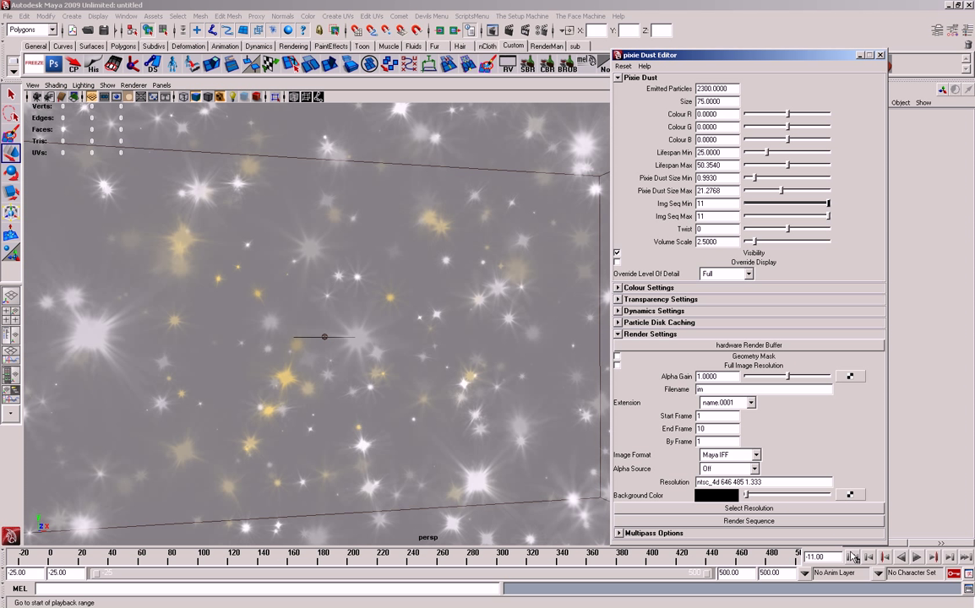
{"action": "left_click", "coordinate": [929, 557]}
{"action": "left_click", "coordinate": [918, 558]}
{"action": "scroll", "coordinate": [303, 369], "scroll_direction": "down", "scroll_amount": 3}
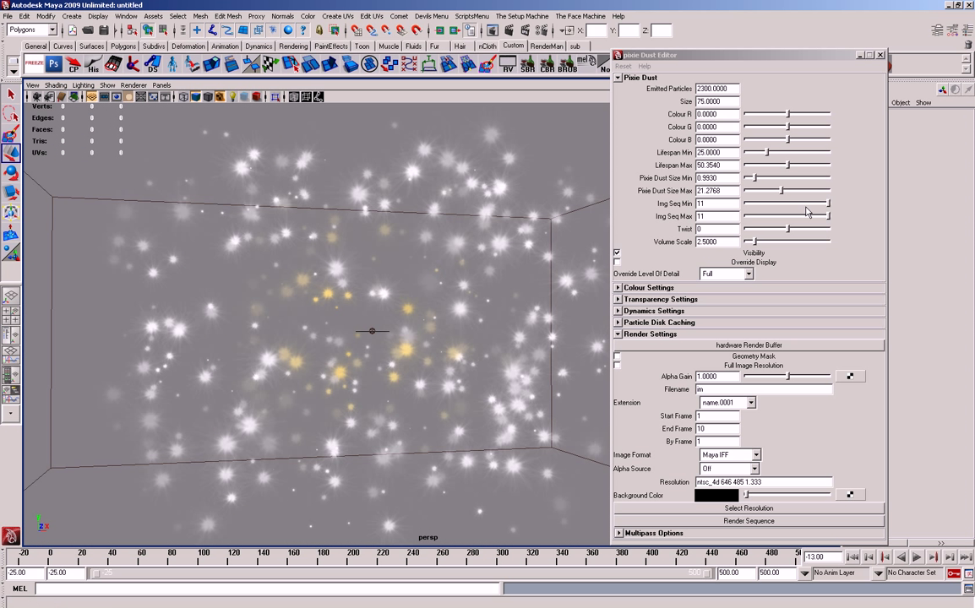
Set both Img Seq Min and Img Seq Max to 1, replaying the simulation after each change, ending at frame -3.
{"action": "left_click_drag", "start_coordinate": [805, 210], "coordinate": [736, 203]}
{"action": "left_click", "coordinate": [853, 524]}
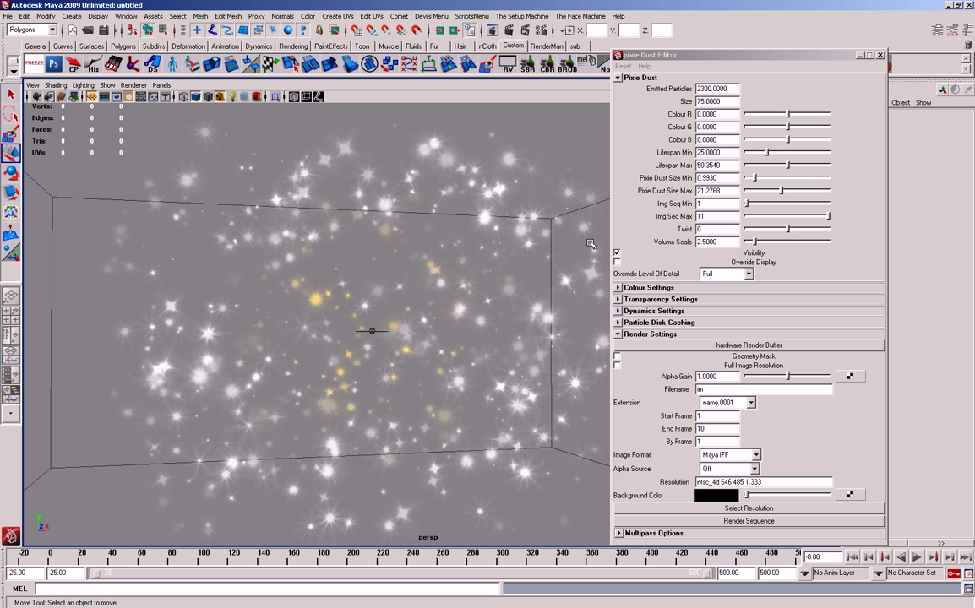
{"action": "left_click", "coordinate": [779, 216]}
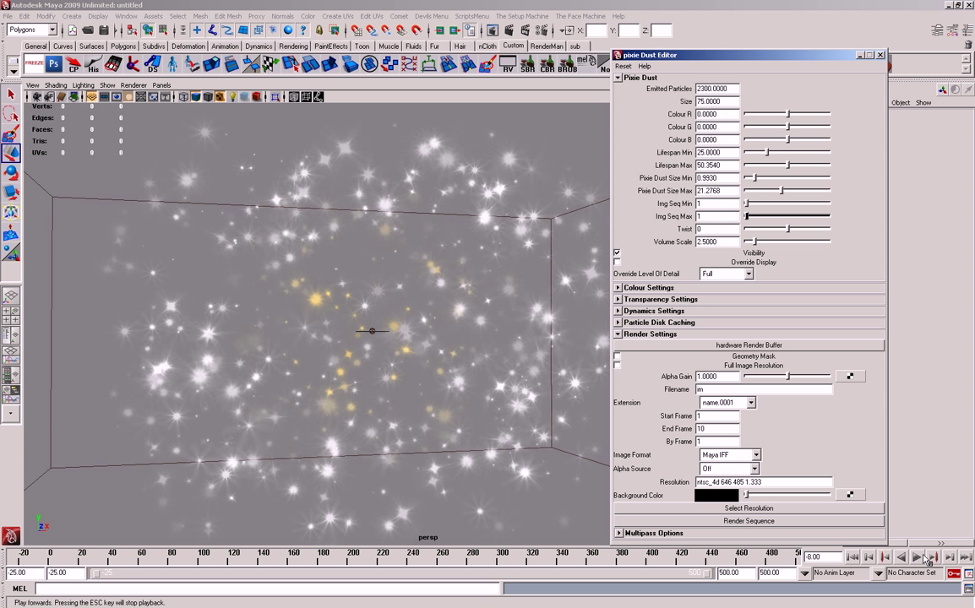
{"action": "left_click", "coordinate": [919, 558]}
{"action": "left_click", "coordinate": [918, 558]}
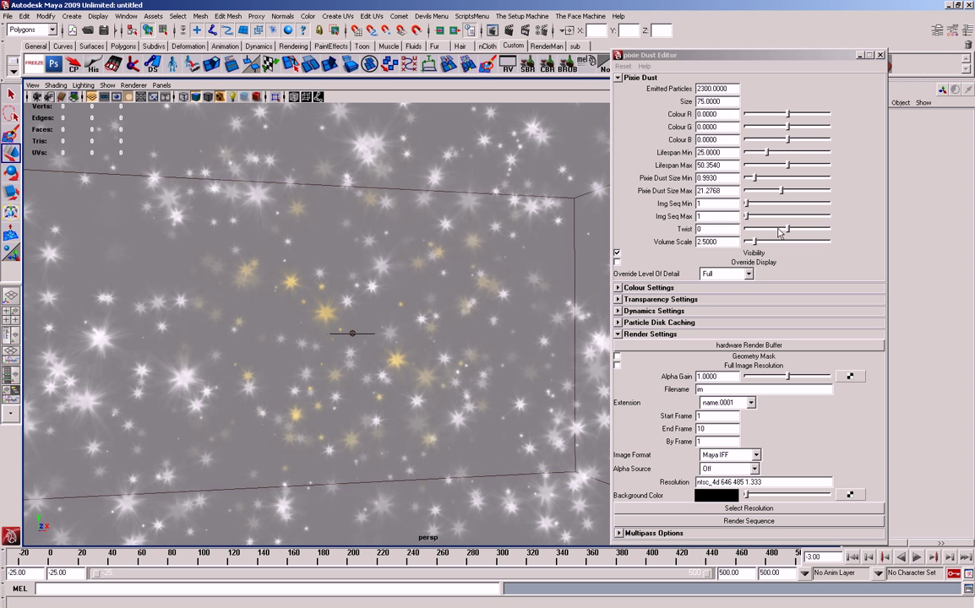
Set Twist to 11 and Volume Scale to about 2.48, and toggle the particles' Visibility off and on.
{"action": "left_click_drag", "start_coordinate": [789, 231], "coordinate": [756, 243]}
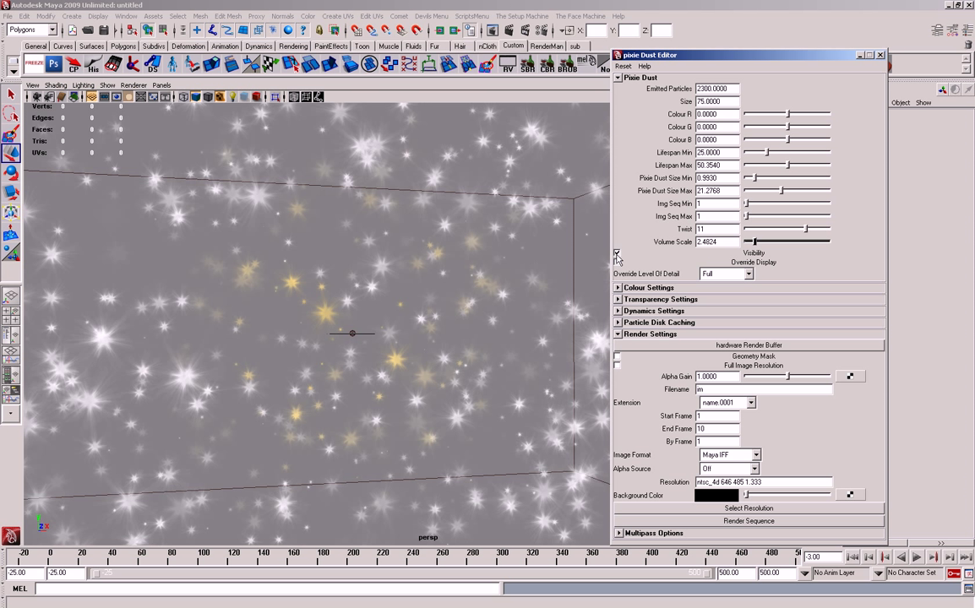
{"action": "left_click", "coordinate": [617, 255]}
{"action": "left_click", "coordinate": [618, 255]}
Try Override Display with its level of detail set to Bounding Box, inspect the selected particles, and turn the override off.
{"action": "left_click", "coordinate": [618, 264]}
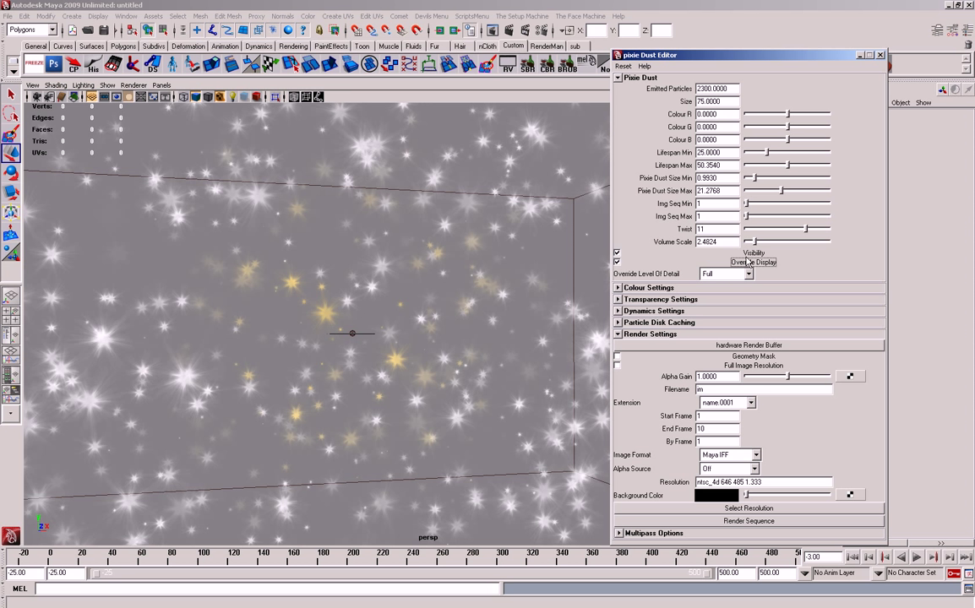
{"action": "right_click_drag", "start_coordinate": [381, 307], "coordinate": [338, 306], "text": "alt"}
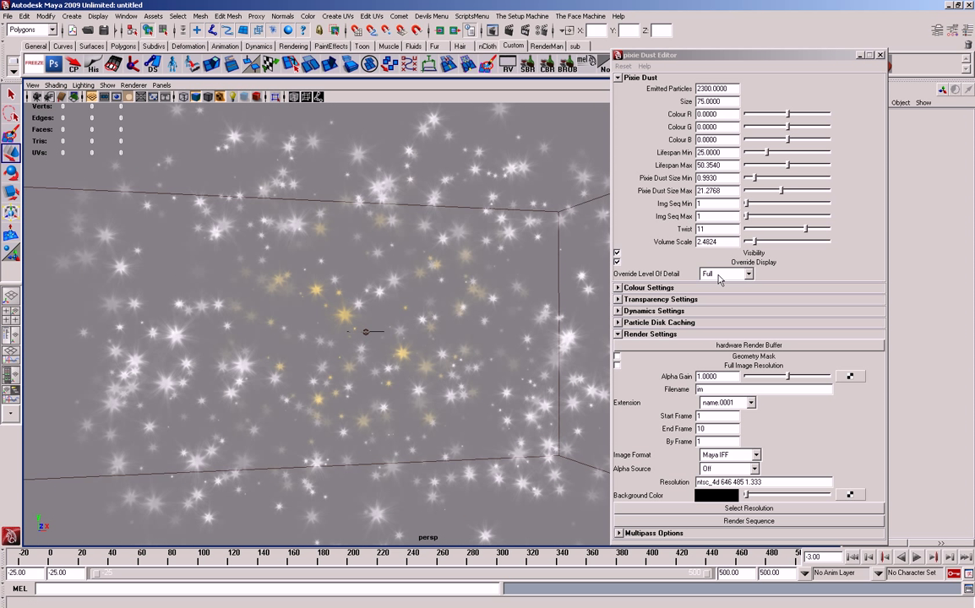
{"action": "left_click", "coordinate": [719, 276]}
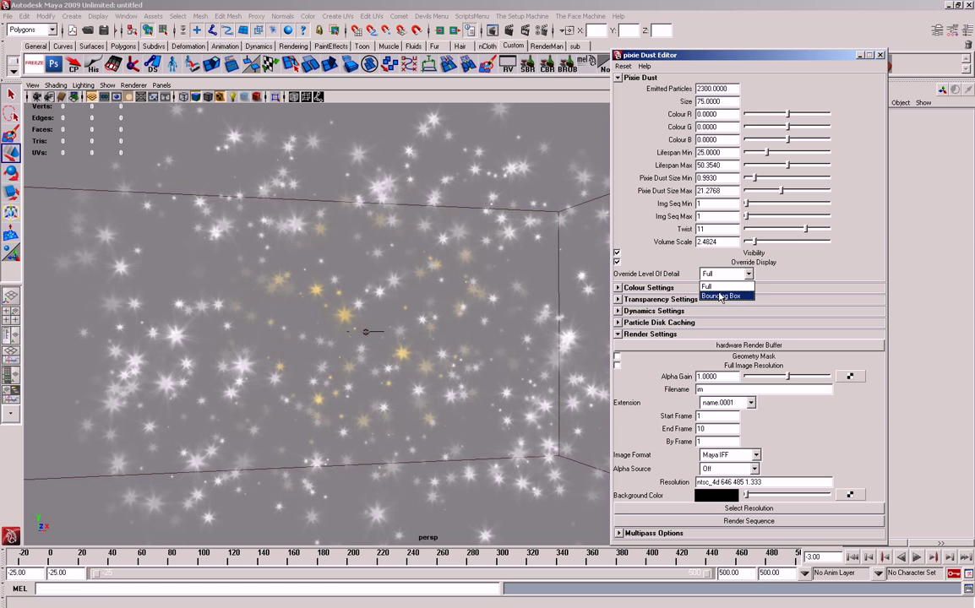
{"action": "left_click", "coordinate": [721, 295]}
{"action": "left_click", "coordinate": [366, 331]}
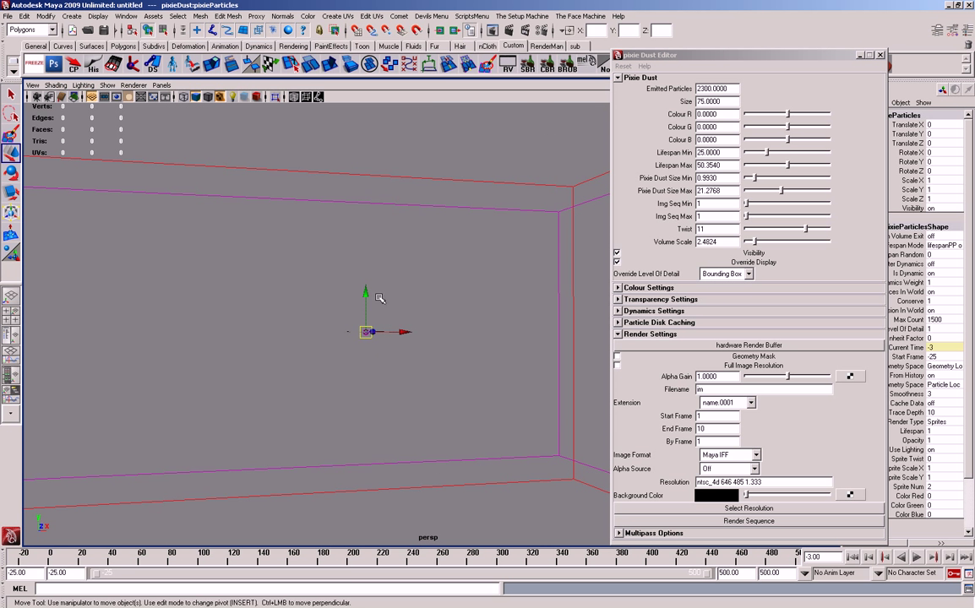
{"action": "left_click_drag", "start_coordinate": [378, 298], "coordinate": [389, 278], "text": "alt"}
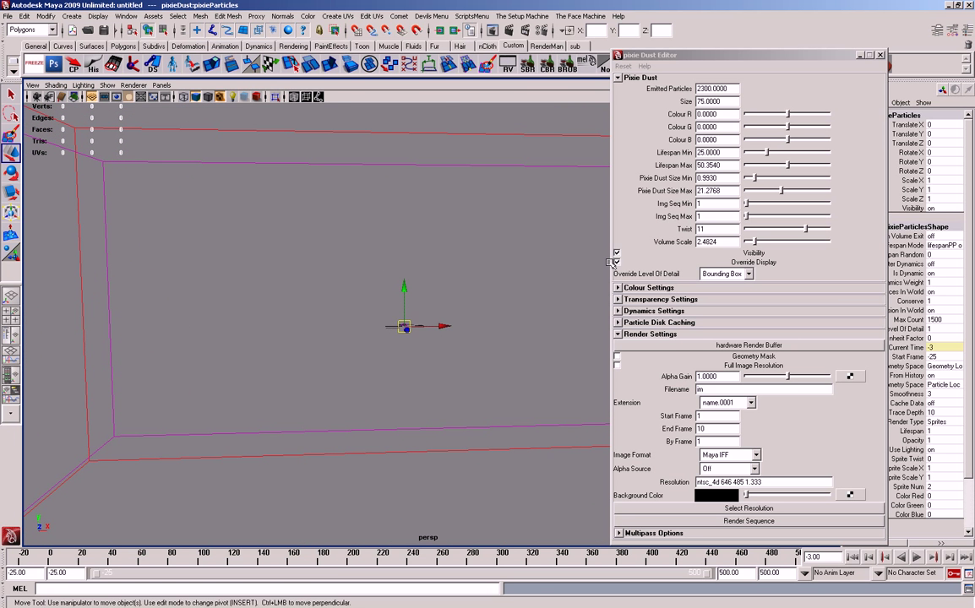
{"action": "left_click", "coordinate": [616, 262]}
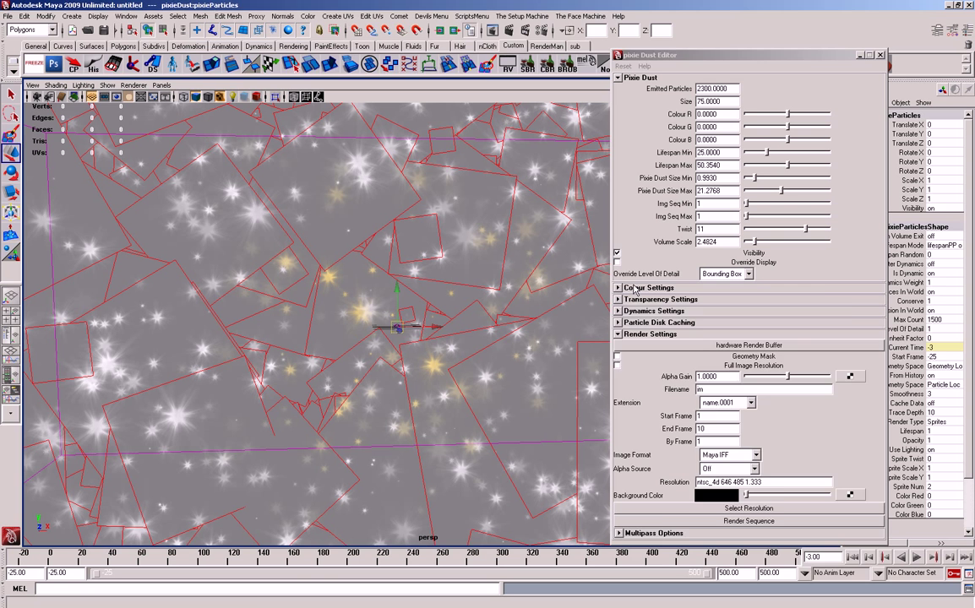
Expand the Colour Settings, deselect the particles, and move the cream marker up the colour ramp.
{"action": "left_click", "coordinate": [617, 288]}
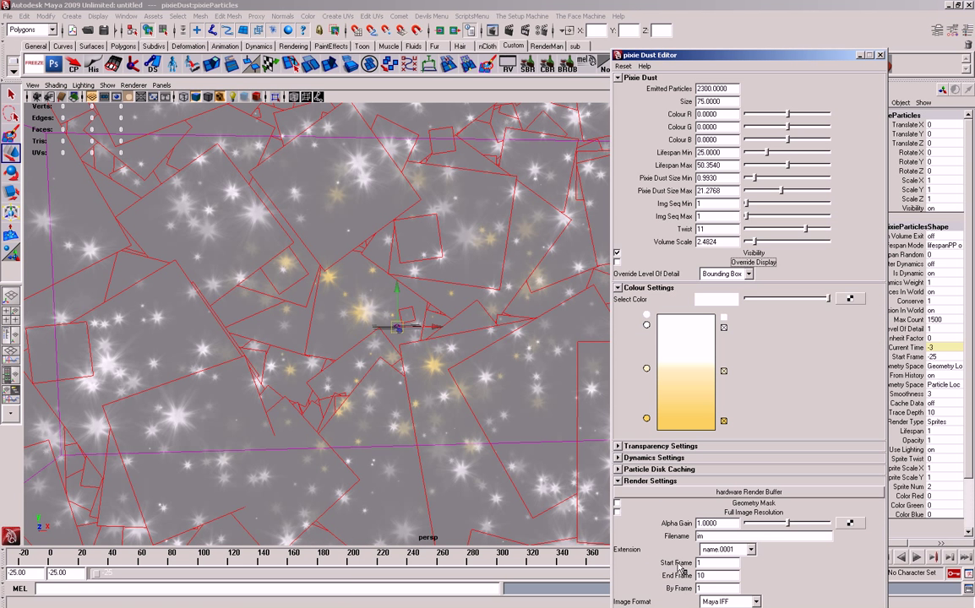
{"action": "right_click_drag", "start_coordinate": [337, 341], "coordinate": [232, 365], "text": "alt"}
{"action": "left_click", "coordinate": [61, 319]}
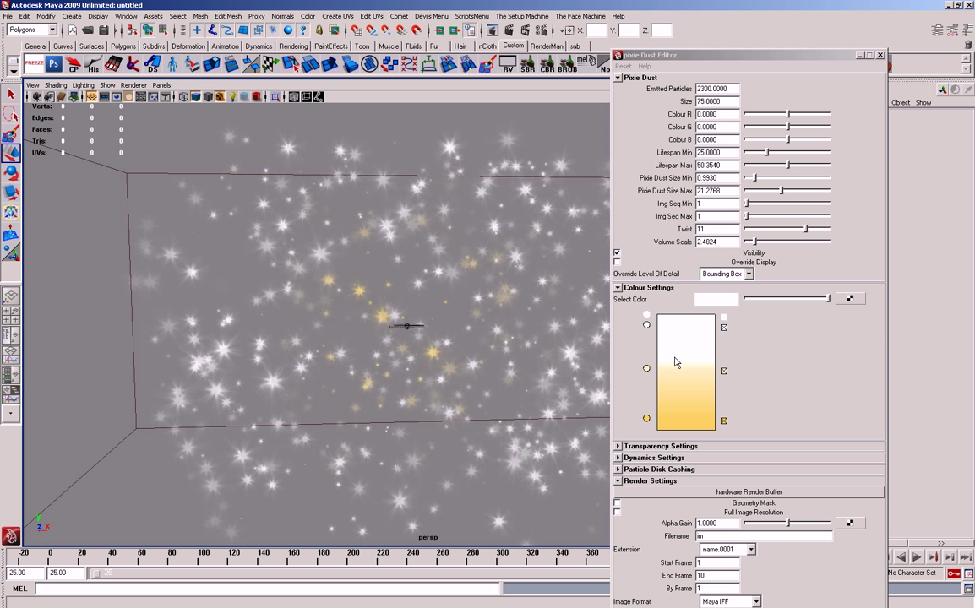
{"action": "left_click_drag", "start_coordinate": [646, 370], "coordinate": [646, 345]}
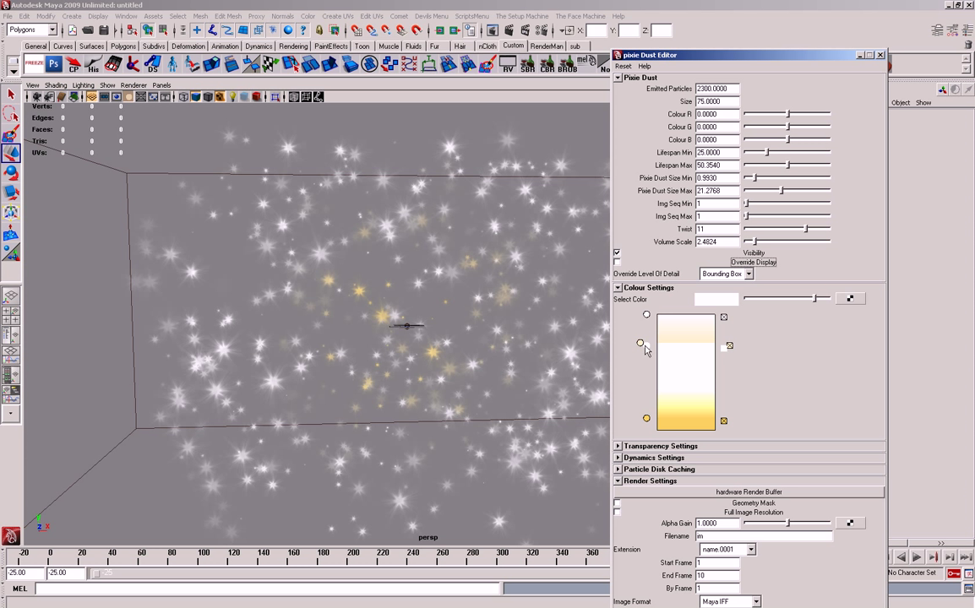
Change the white marker in the middle of the colour ramp to blue using the Color Chooser swatches.
{"action": "left_click", "coordinate": [714, 299]}
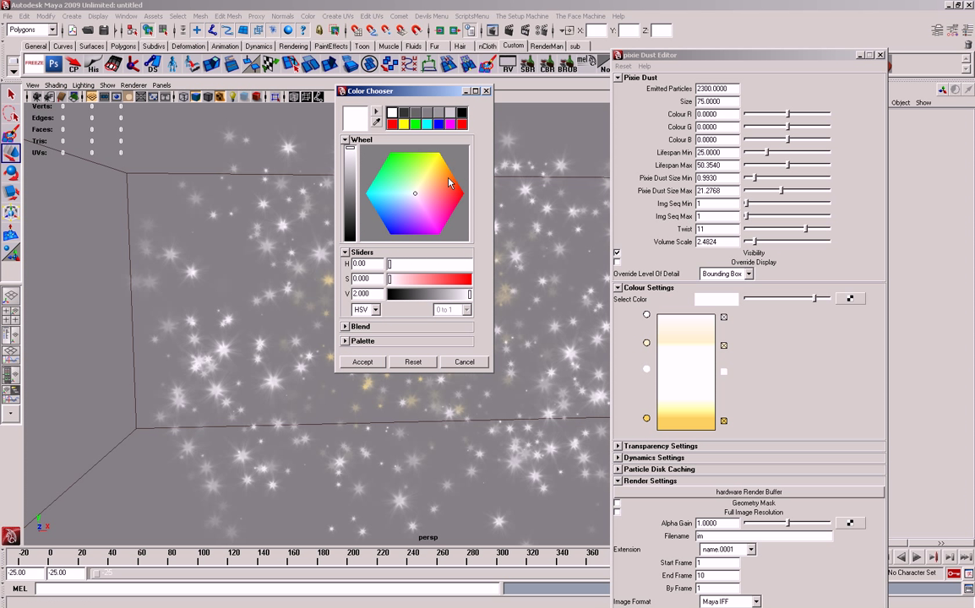
{"action": "left_click", "coordinate": [436, 124]}
{"action": "left_click", "coordinate": [362, 362]}
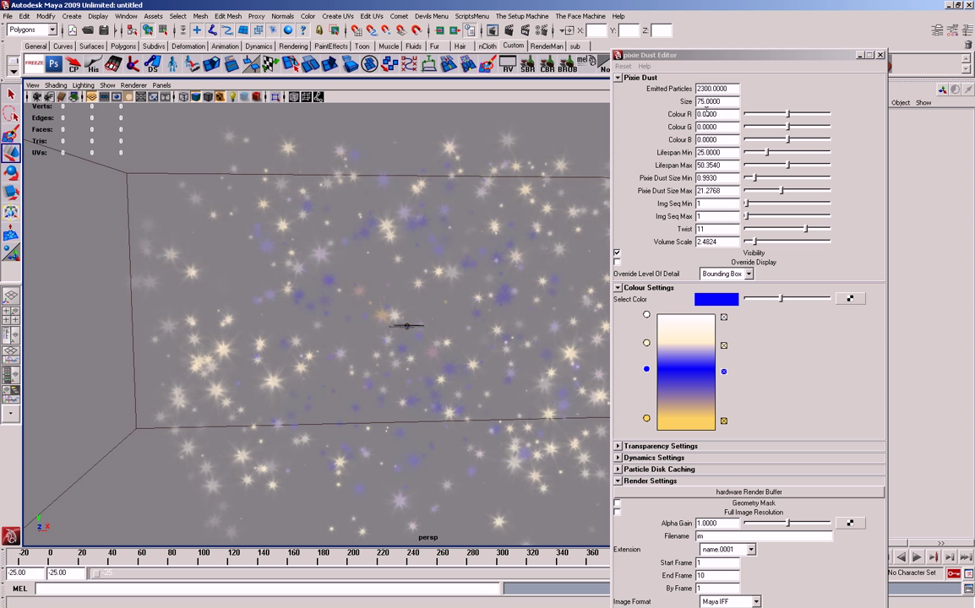
Move the editor window up, show the Transparency Settings instead of the Colour Settings, and switch the viewport to the four-view layout.
{"action": "left_click_drag", "start_coordinate": [642, 55], "coordinate": [646, 3]}
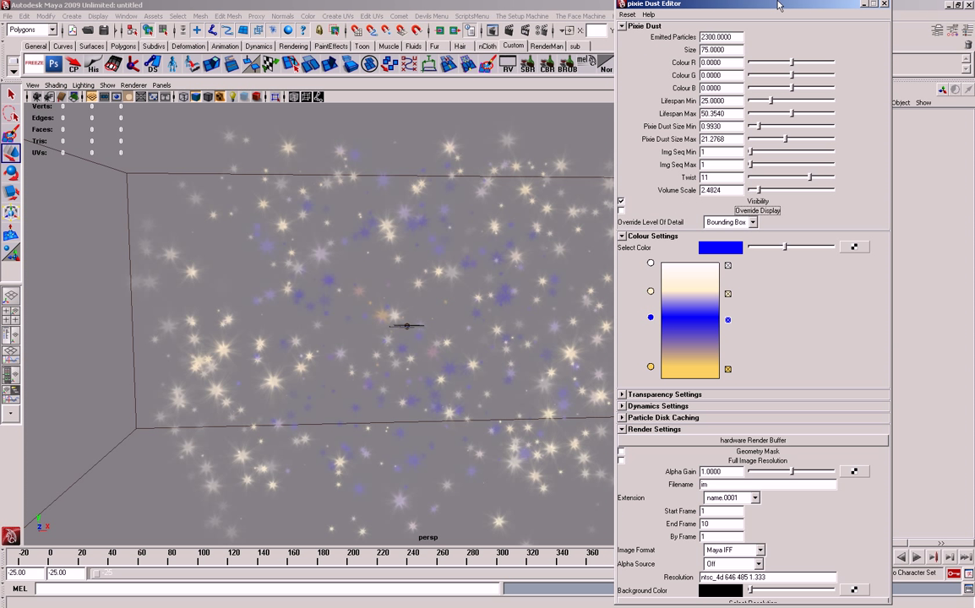
{"action": "left_click_drag", "start_coordinate": [778, 6], "coordinate": [731, 12]}
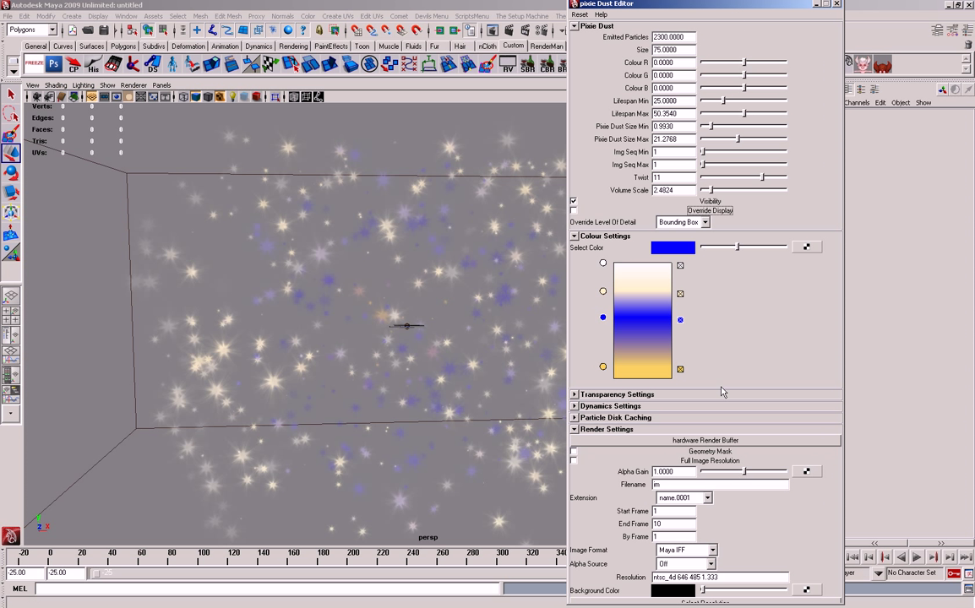
{"action": "left_click", "coordinate": [577, 237]}
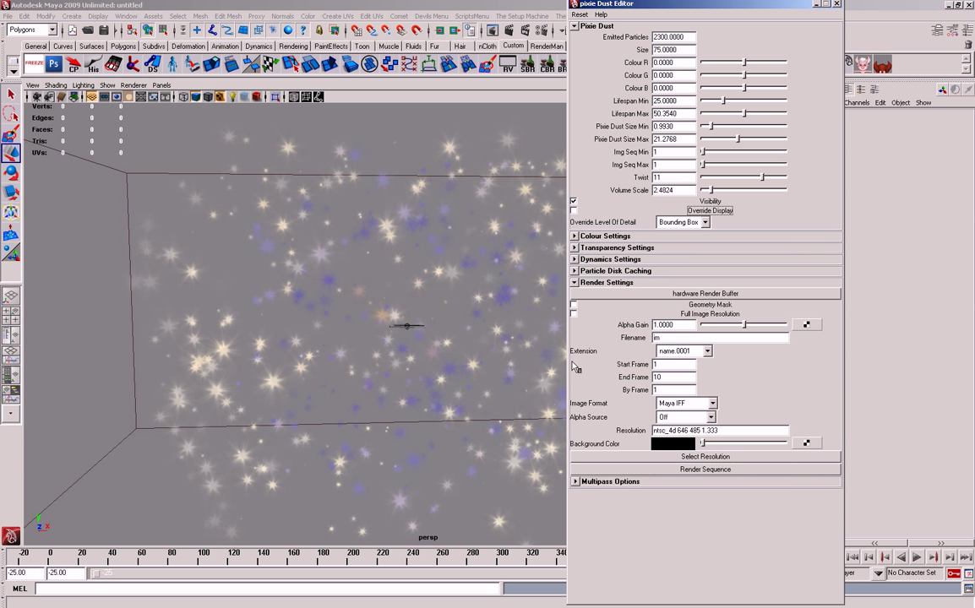
{"action": "left_click", "coordinate": [574, 248]}
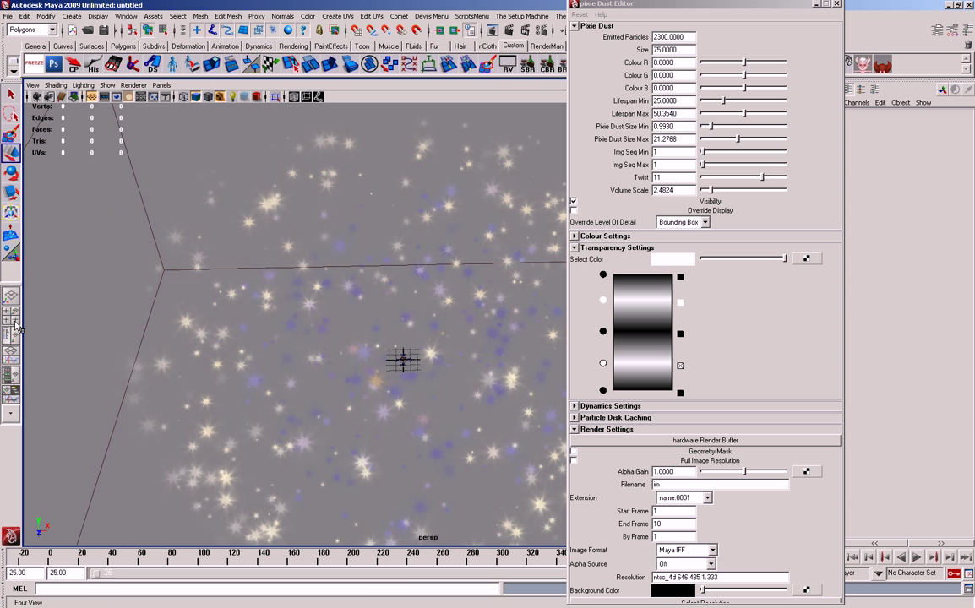
{"action": "left_click", "coordinate": [15, 327]}
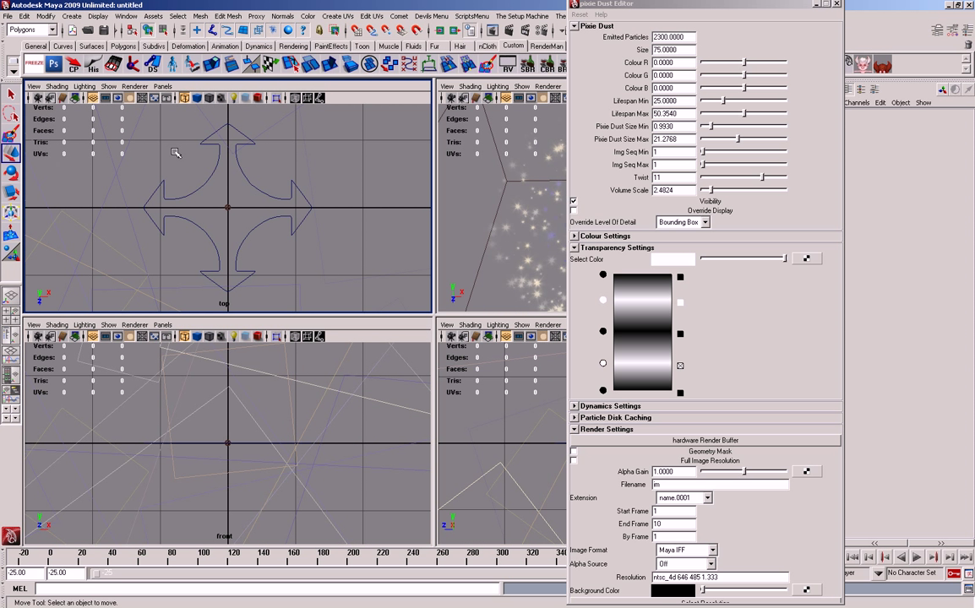
Maximize the top view, frame the whole particle cloud, and switch the viewport to a darker background.
{"action": "key", "text": "space"}
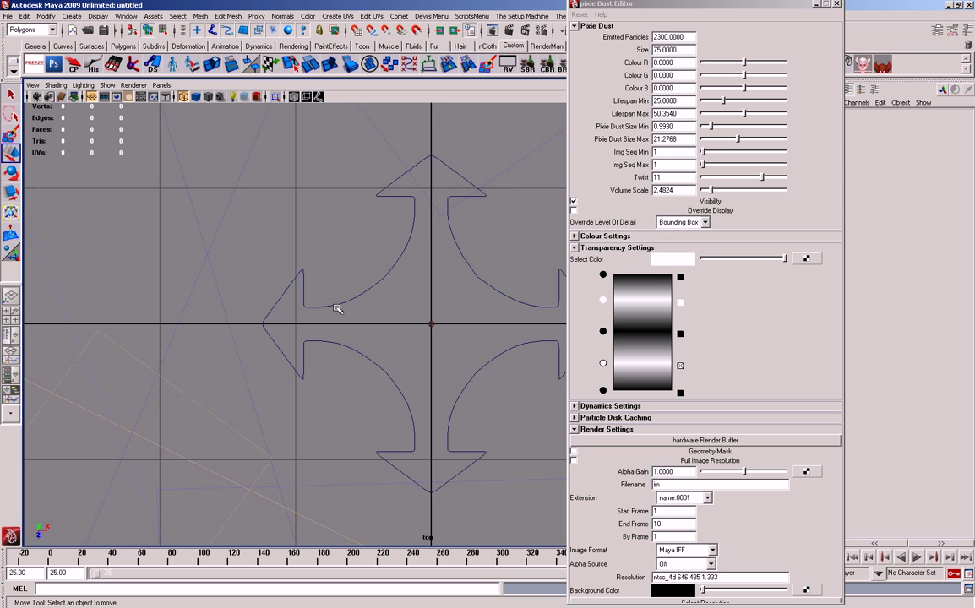
{"action": "scroll", "coordinate": [105, 166], "scroll_direction": "down", "scroll_amount": 3}
{"action": "right_click_drag", "start_coordinate": [480, 389], "coordinate": [353, 337], "text": "alt"}
{"action": "middle_click_drag", "start_coordinate": [353, 337], "coordinate": [291, 333], "text": "alt"}
{"action": "scroll", "coordinate": [291, 333], "scroll_direction": "down", "scroll_amount": 1}
{"action": "key", "text": "alt+b"}
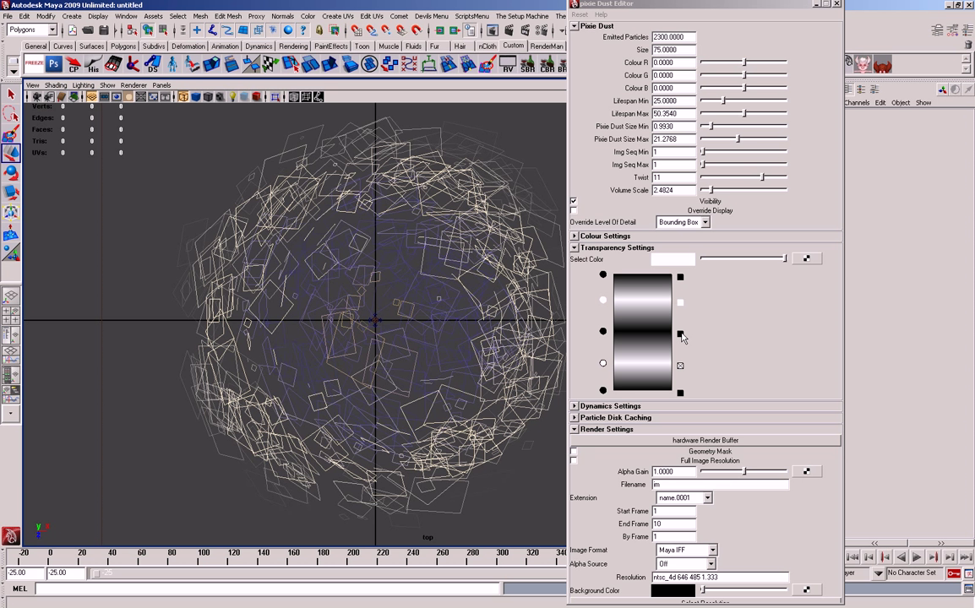
Widen the black band between the two white markers of the transparency ramp using two black markers, and replay the simulation.
{"action": "left_click_drag", "start_coordinate": [603, 332], "coordinate": [627, 309]}
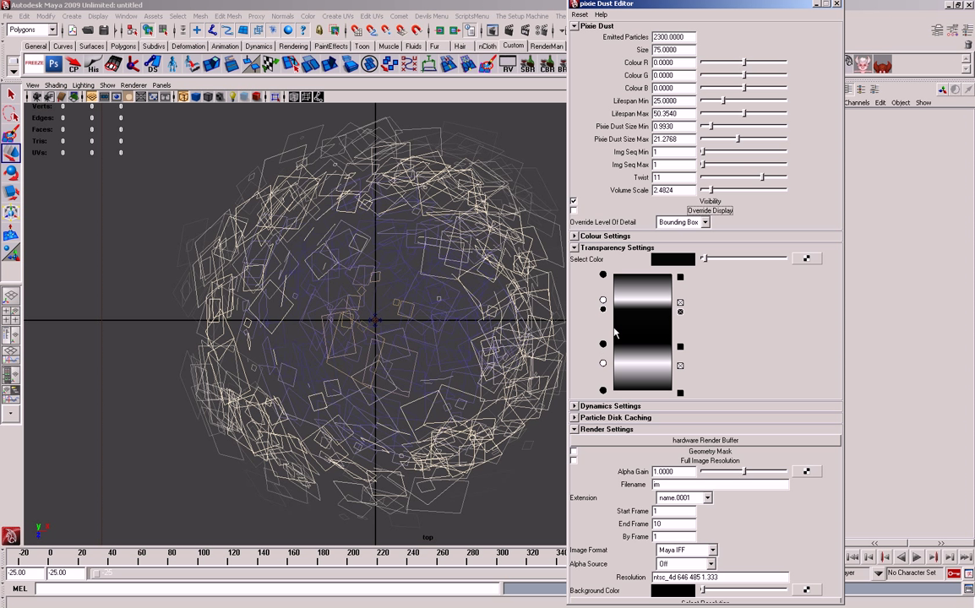
{"action": "mouse_move", "coordinate": [603, 345]}
{"action": "left_mouse_down"}
{"action": "mouse_move", "coordinate": [602, 361]}
{"action": "mouse_move", "coordinate": [602, 353]}
{"action": "left_mouse_up"}
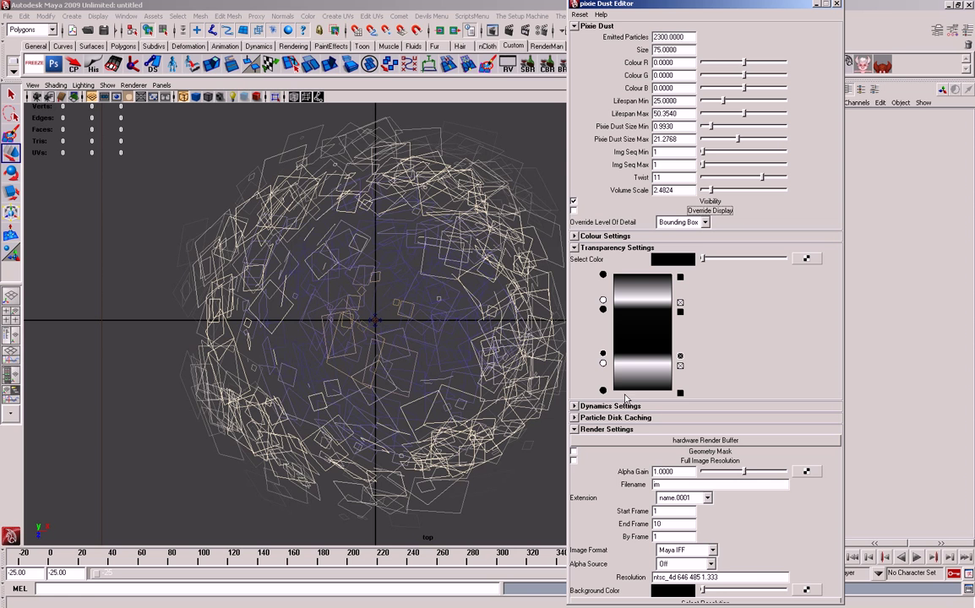
{"action": "left_click", "coordinate": [853, 557]}
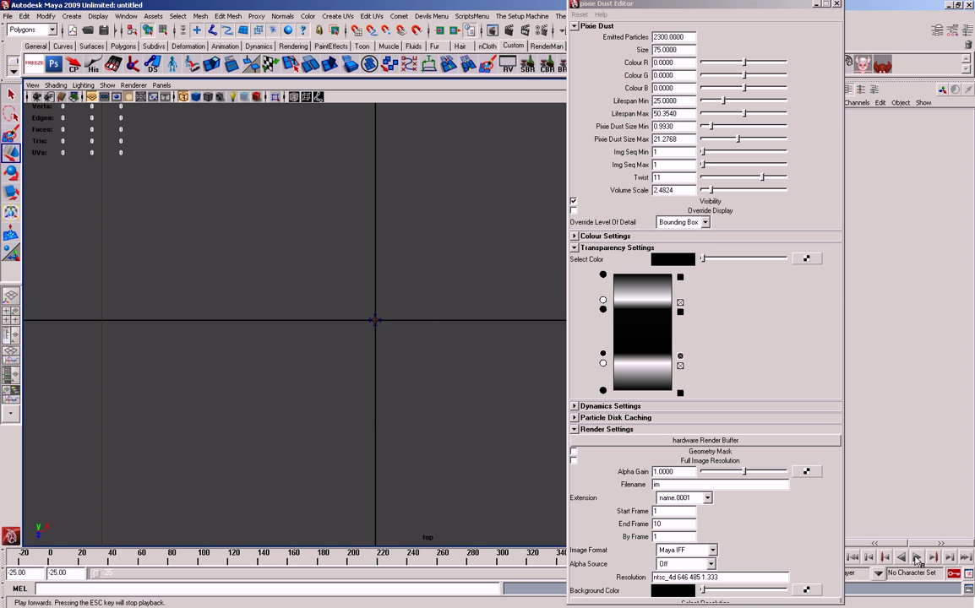
{"action": "left_click", "coordinate": [917, 557]}
{"action": "left_click", "coordinate": [917, 558]}
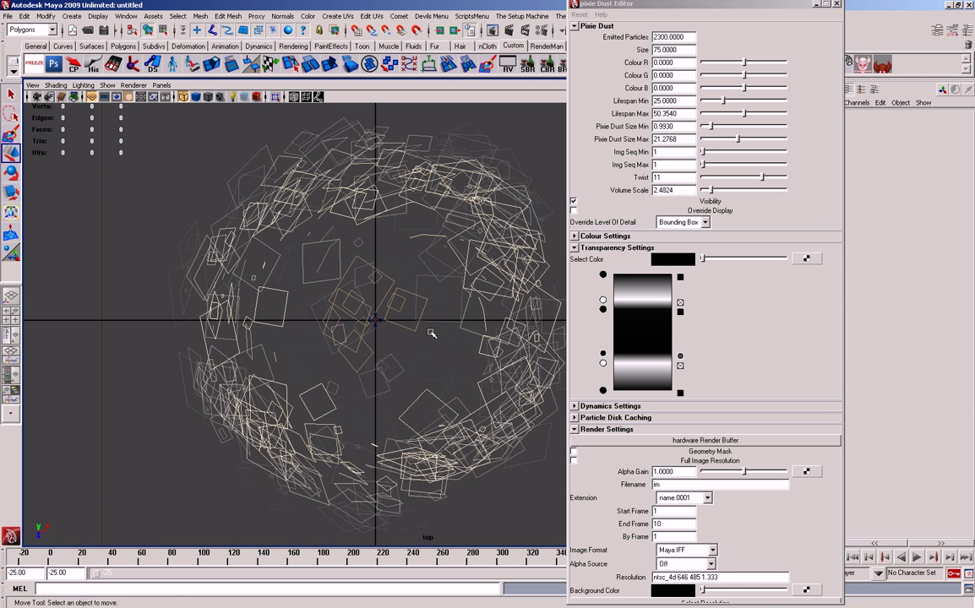
Delete the lower white marker and the black marker above it from the transparency ramp, and replay the simulation.
{"action": "left_click", "coordinate": [680, 365]}
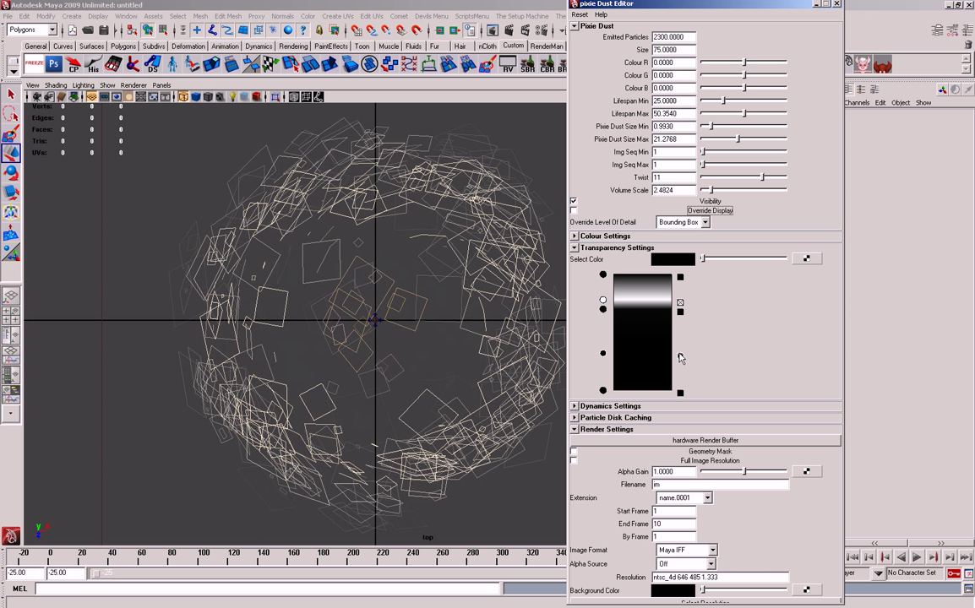
{"action": "left_click", "coordinate": [602, 300]}
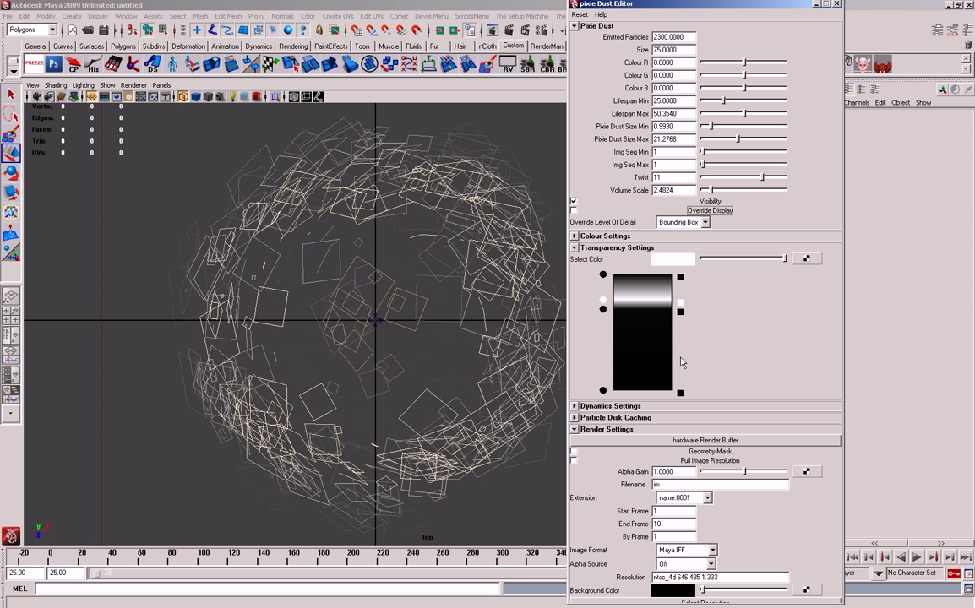
{"action": "left_click", "coordinate": [865, 560]}
{"action": "left_click", "coordinate": [916, 559]}
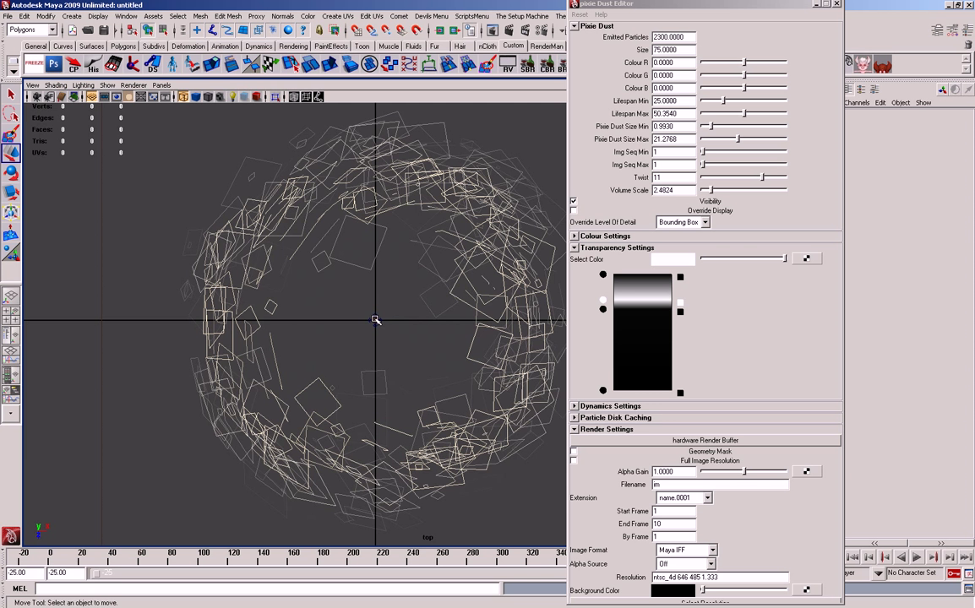
Return to the single perspective view and inspect the particle cloud from a low side angle.
{"action": "left_click", "coordinate": [11, 295]}
{"action": "left_click_drag", "start_coordinate": [386, 371], "coordinate": [329, 317], "text": "alt"}
{"action": "right_click_drag", "start_coordinate": [328, 317], "coordinate": [440, 426], "text": "alt"}
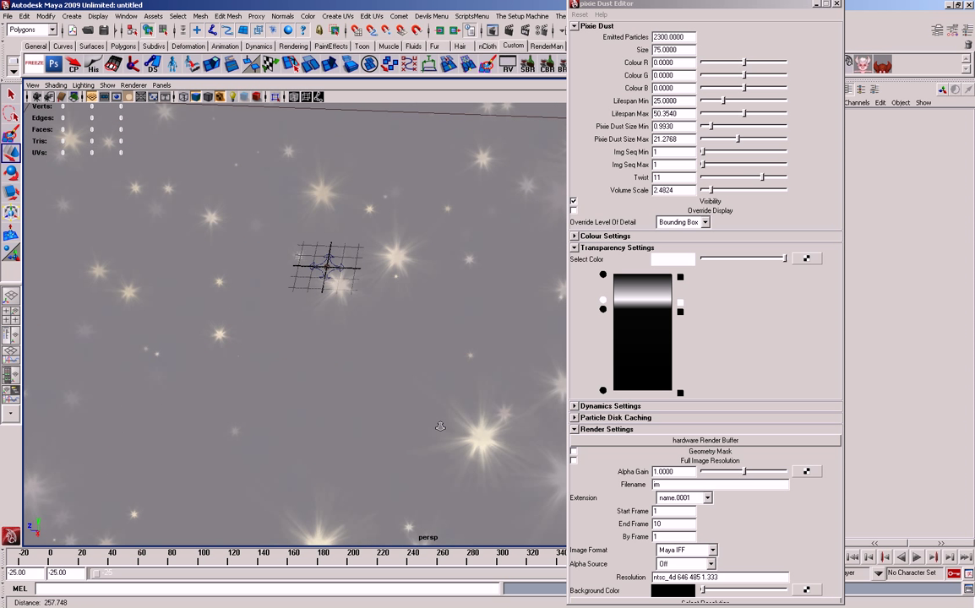
{"action": "left_click_drag", "start_coordinate": [339, 330], "coordinate": [320, 256], "text": "alt"}
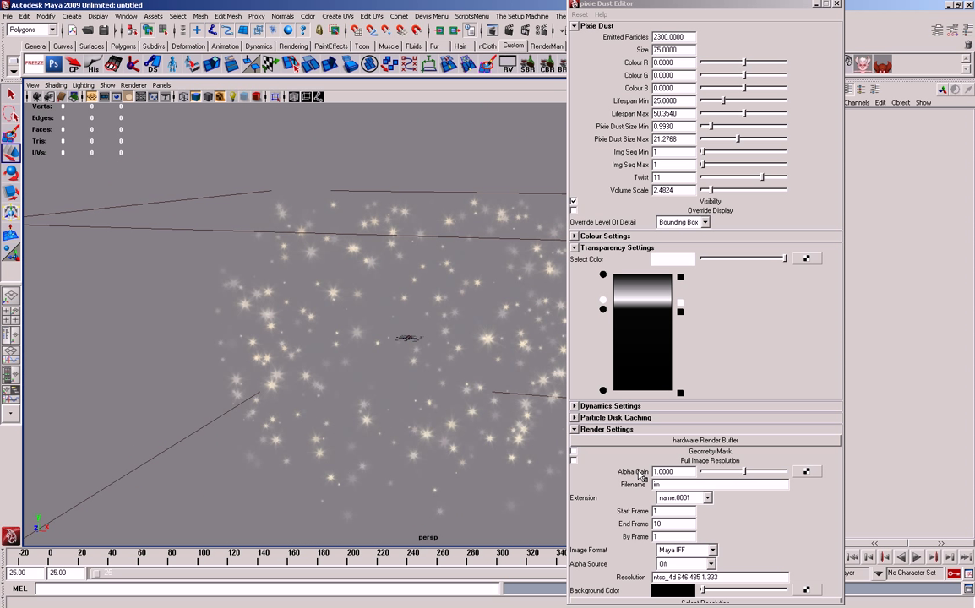
Show the Dynamics Settings instead of the Transparency Settings, turn on Turbulence, and replay the simulation from the start.
{"action": "left_click", "coordinate": [574, 248]}
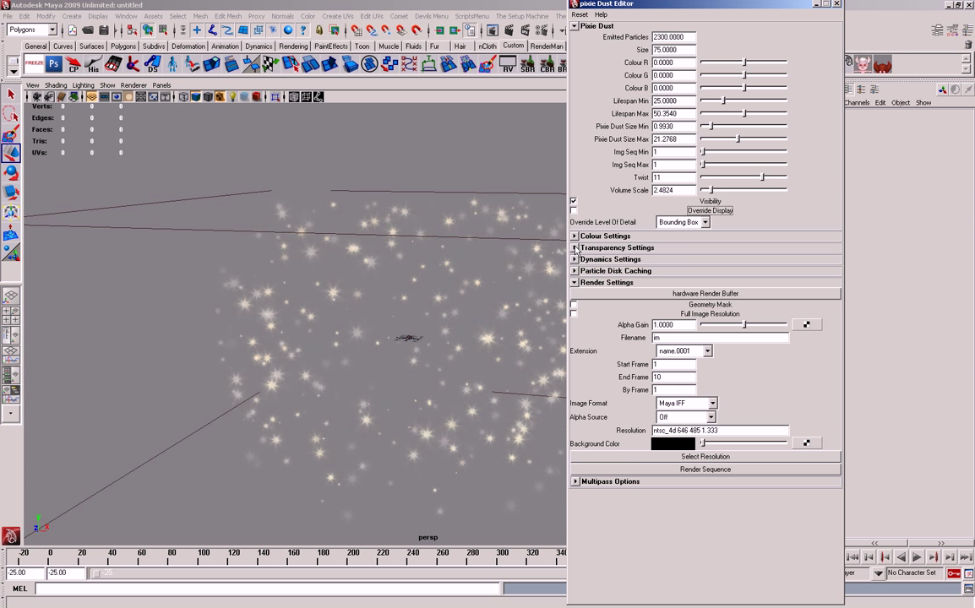
{"action": "left_click", "coordinate": [574, 260]}
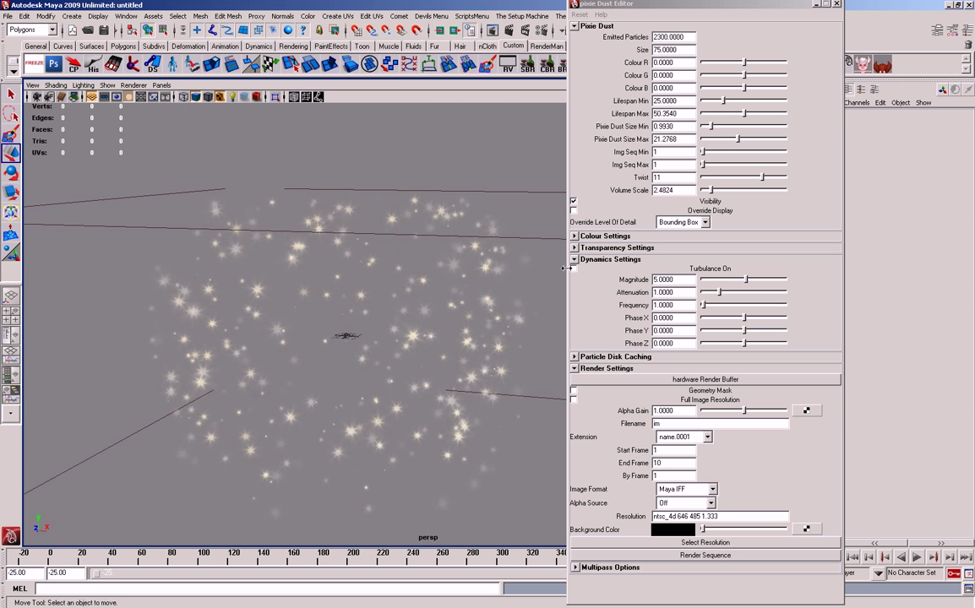
{"action": "left_click", "coordinate": [574, 268]}
{"action": "left_click", "coordinate": [853, 558]}
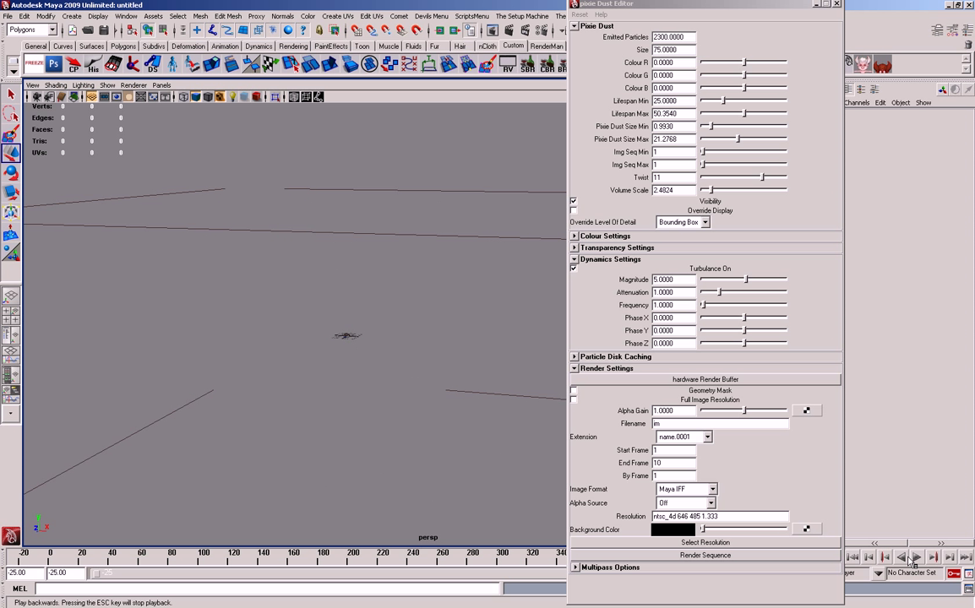
{"action": "left_click", "coordinate": [918, 558]}
{"action": "left_click", "coordinate": [917, 555]}
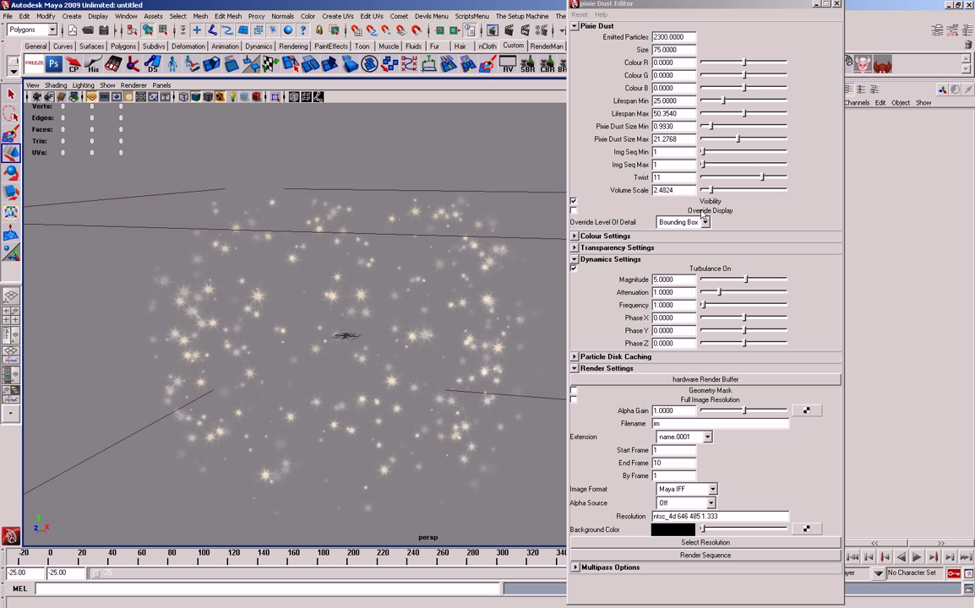
Set the particle Twist to 0 and replay the simulation from the start.
{"action": "double_click", "coordinate": [675, 178]}
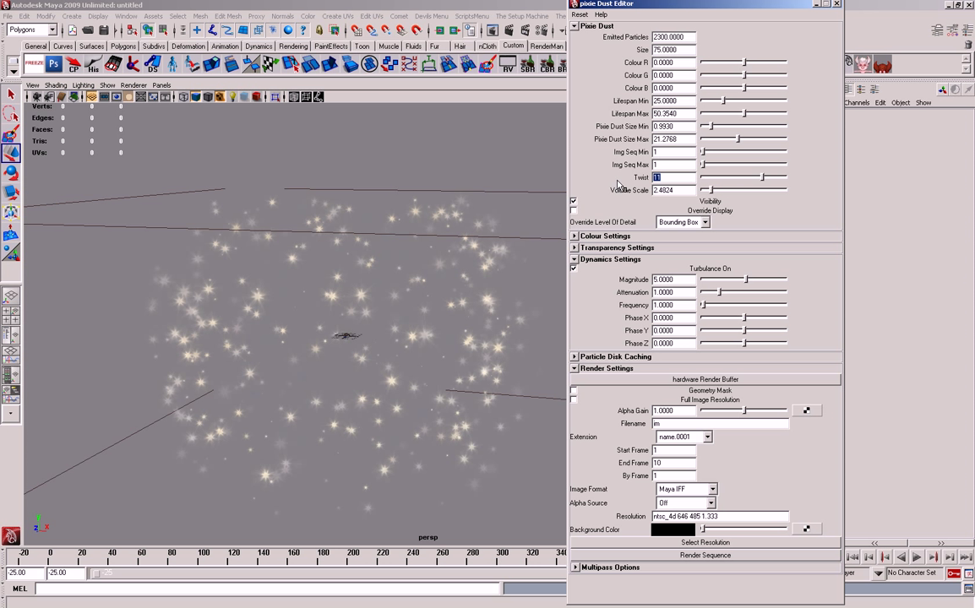
{"action": "type", "text": "0"}
{"action": "key", "text": "Return"}
{"action": "left_click", "coordinate": [852, 556]}
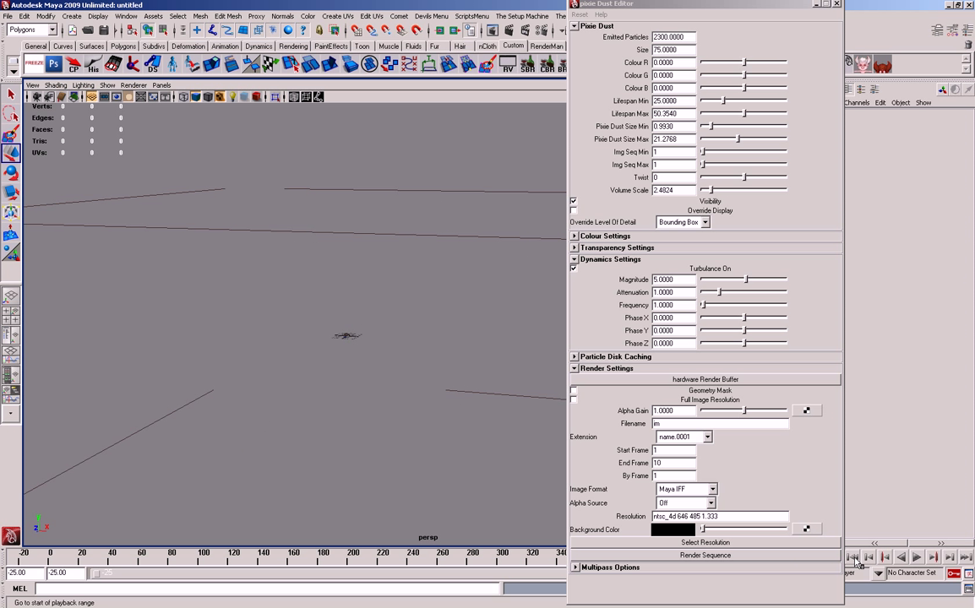
{"action": "left_click", "coordinate": [916, 557]}
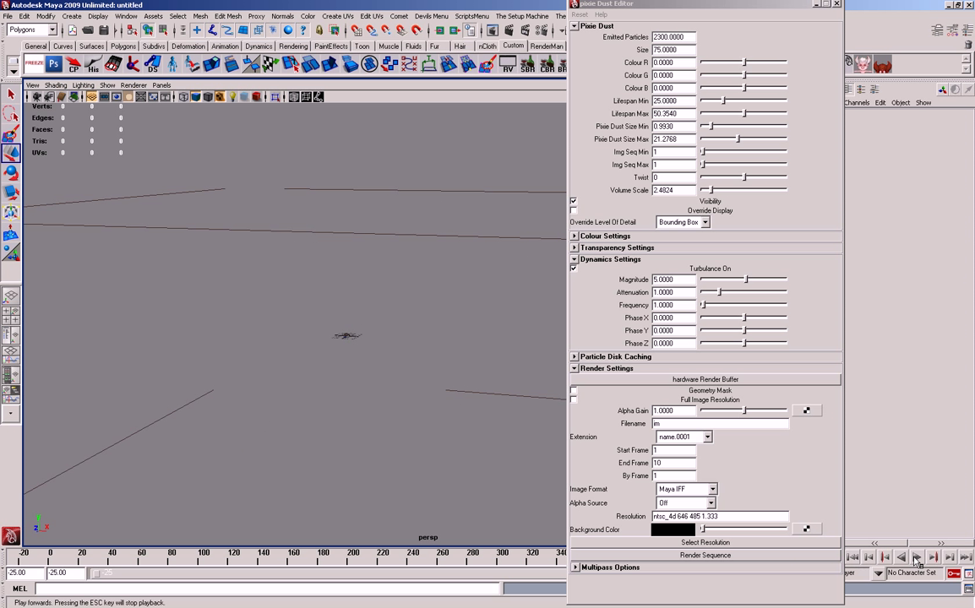
Set the turbulence Attenuation to 0.1 and play the simulation briefly.
{"action": "double_click", "coordinate": [681, 292]}
{"action": "type", "text": "3"}
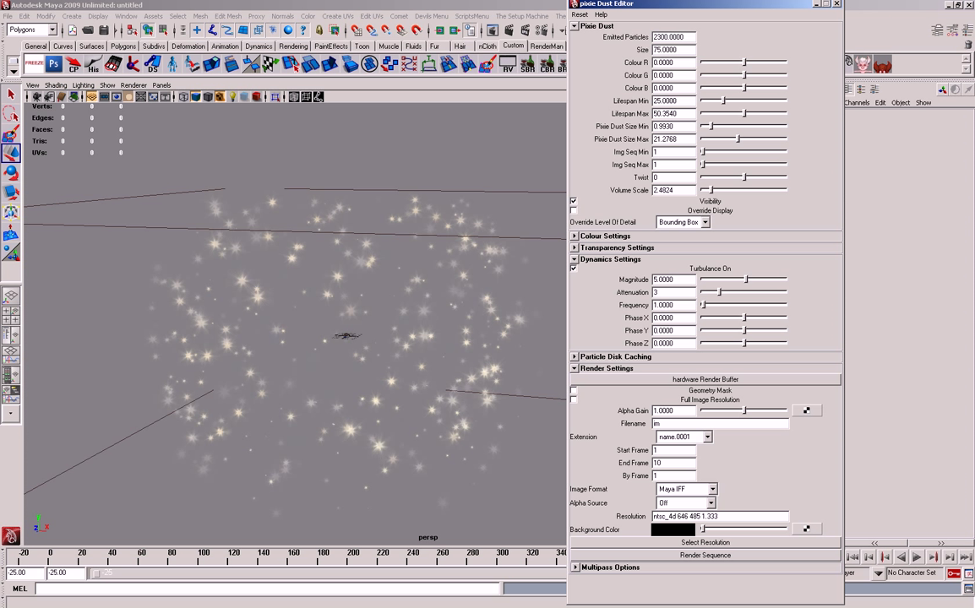
{"action": "type", "text": "0.1"}
{"action": "key", "text": "Return"}
{"action": "left_click", "coordinate": [915, 558]}
{"action": "left_click", "coordinate": [916, 558]}
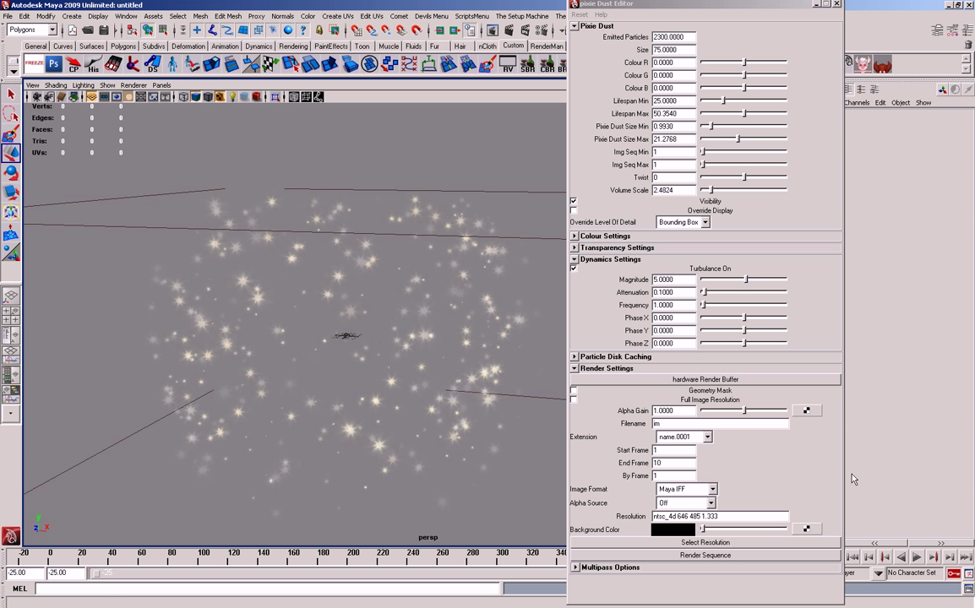
Set the turbulence Magnitude to 150 and play the simulation to check the particle motion.
{"action": "double_click", "coordinate": [677, 281]}
{"action": "type", "text": "15"}
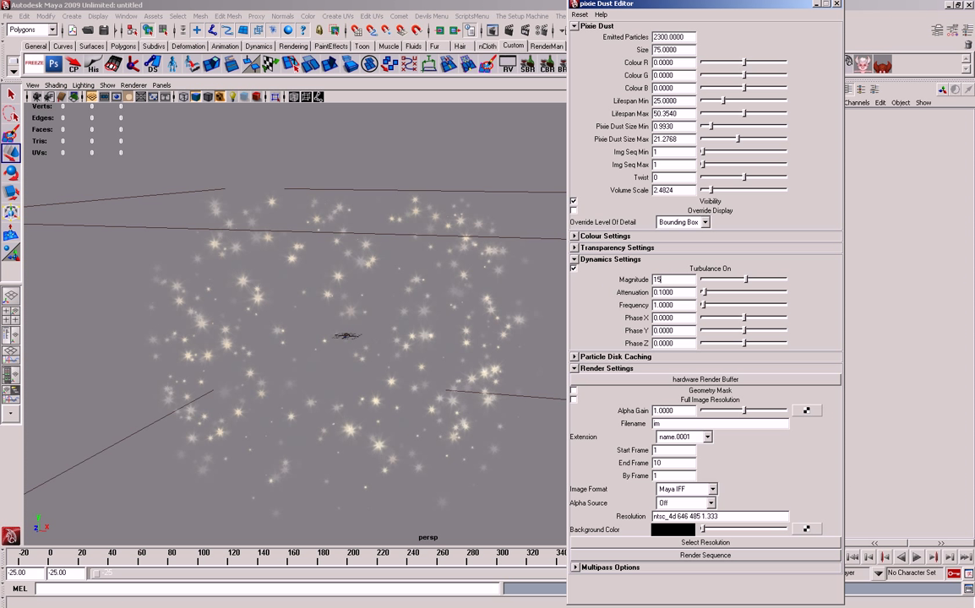
{"action": "type", "text": "0"}
{"action": "key", "text": "Return"}
{"action": "left_click", "coordinate": [917, 558]}
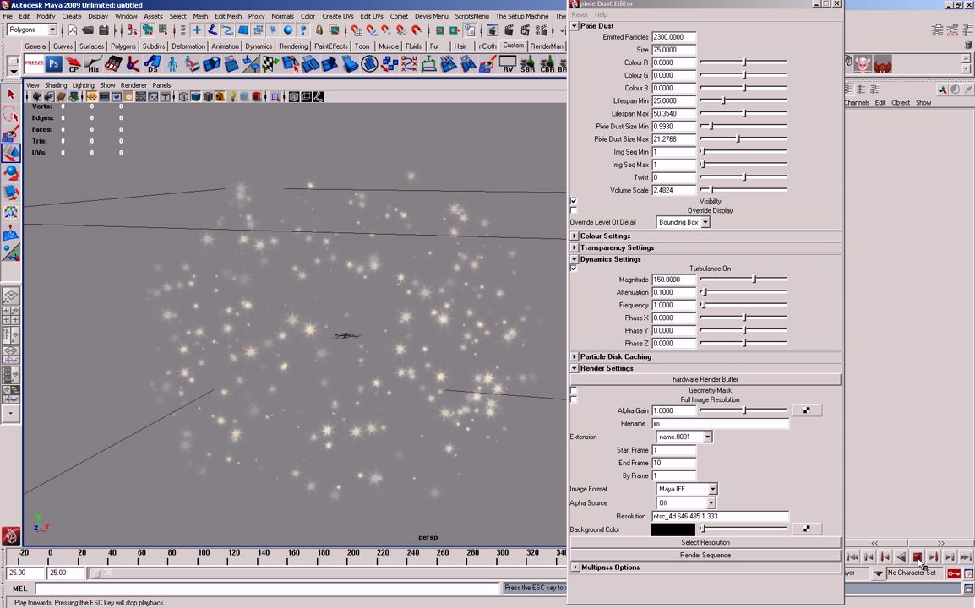
{"action": "left_click", "coordinate": [918, 558]}
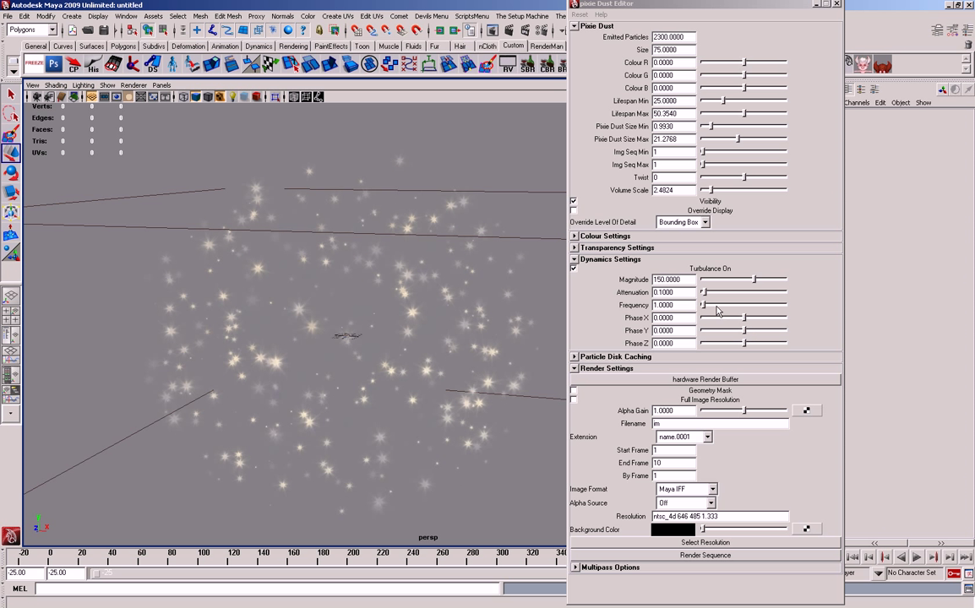
Raise the turbulence Frequency to about 10.6 and Phase Y to about 15.2, and play the simulation.
{"action": "left_click_drag", "start_coordinate": [704, 305], "coordinate": [757, 330]}
{"action": "left_click", "coordinate": [917, 558]}
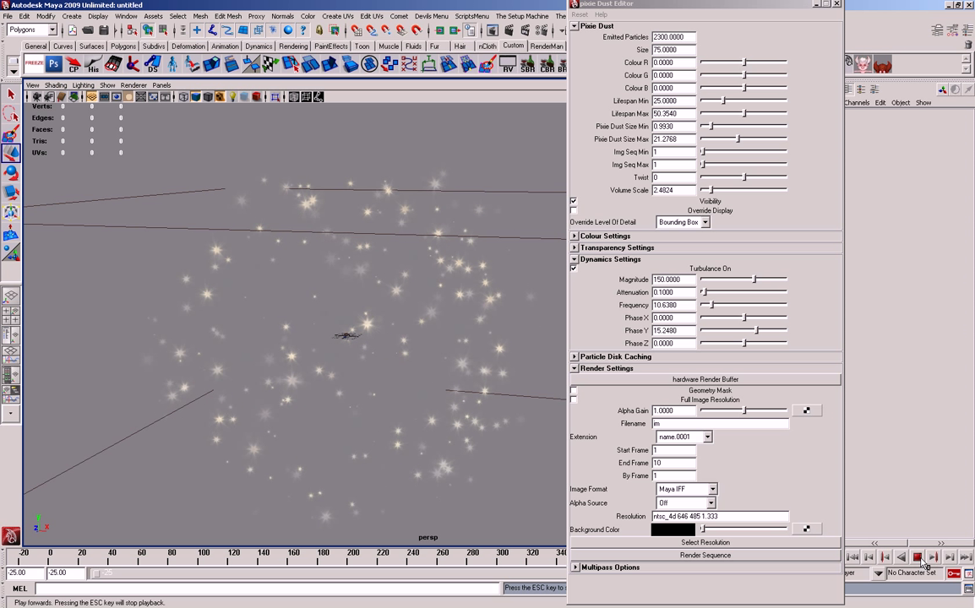
{"action": "left_click", "coordinate": [917, 557]}
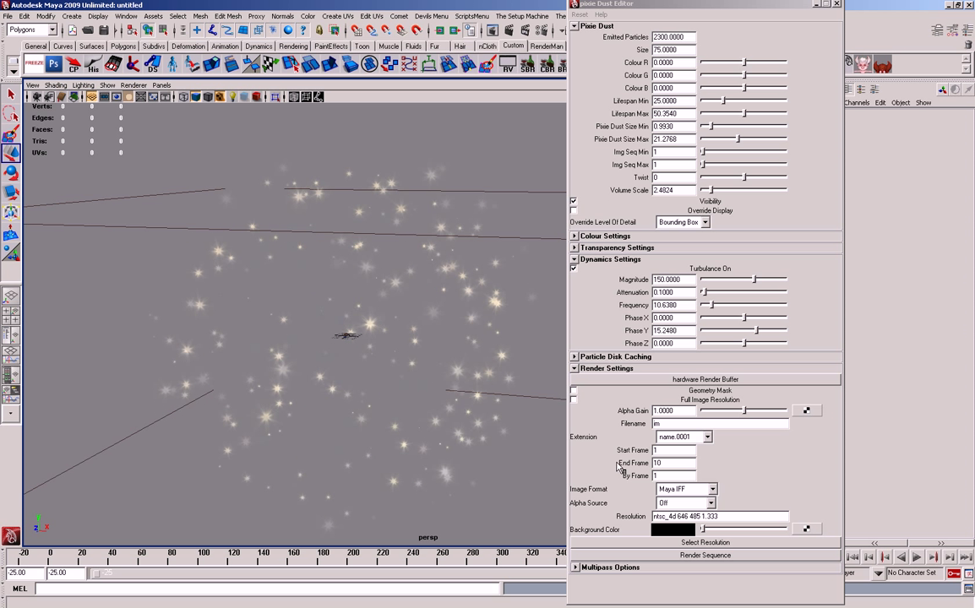
Review the Particle Disk Caching start time and PDC options, and collapse both the Dynamics Settings and the caching section.
{"action": "left_click", "coordinate": [625, 356]}
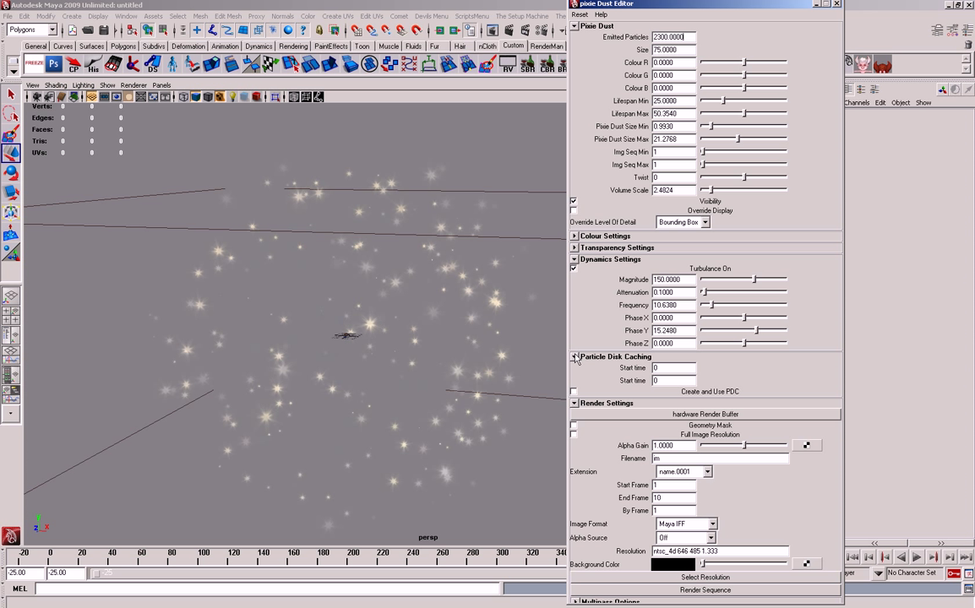
{"action": "left_click", "coordinate": [657, 380]}
{"action": "left_click", "coordinate": [575, 262]}
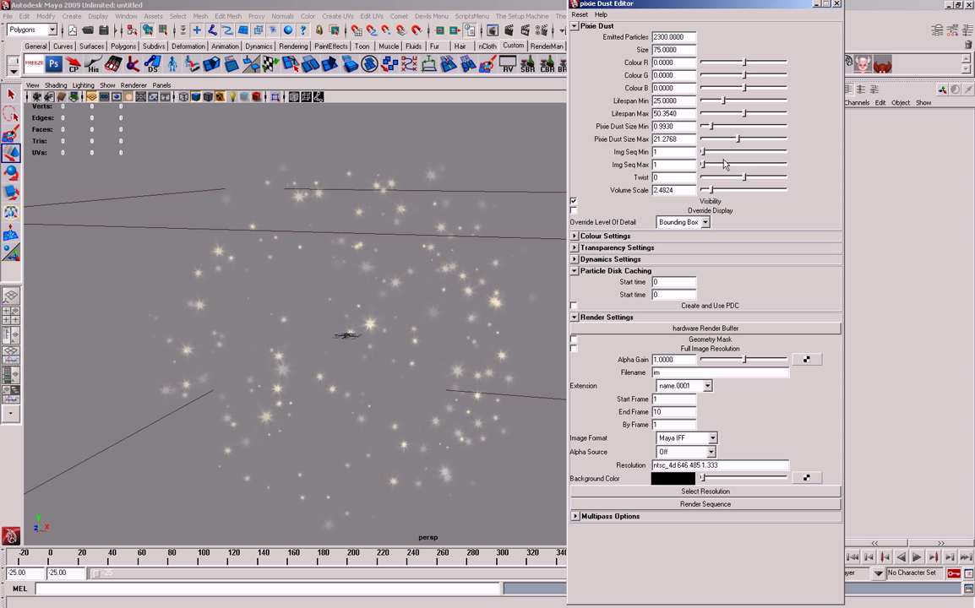
{"action": "left_click", "coordinate": [575, 272]}
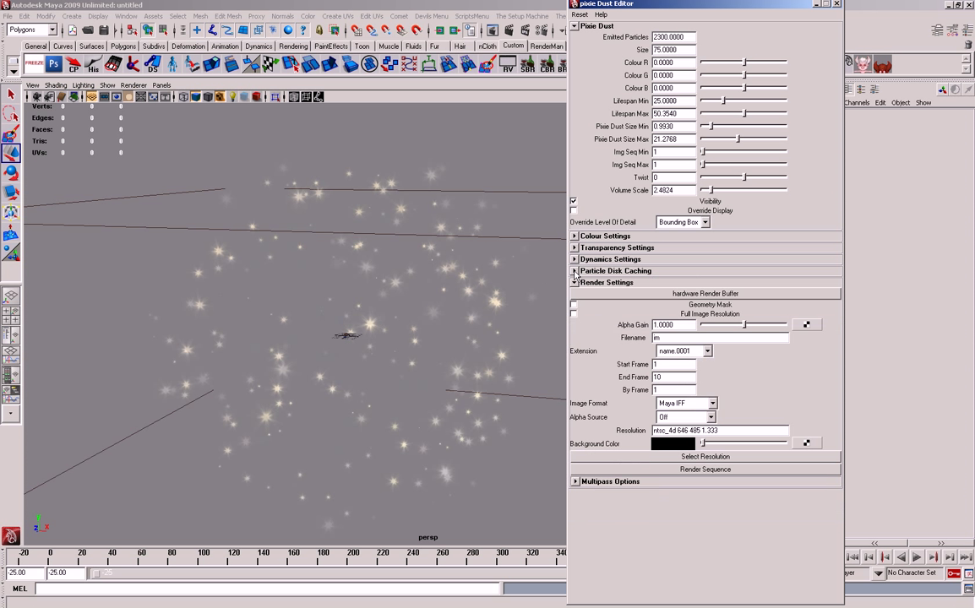
Open the Hardware Render Buffer, adjust the camera to a closer view of the particles, and test-render the frame.
{"action": "left_click", "coordinate": [717, 294]}
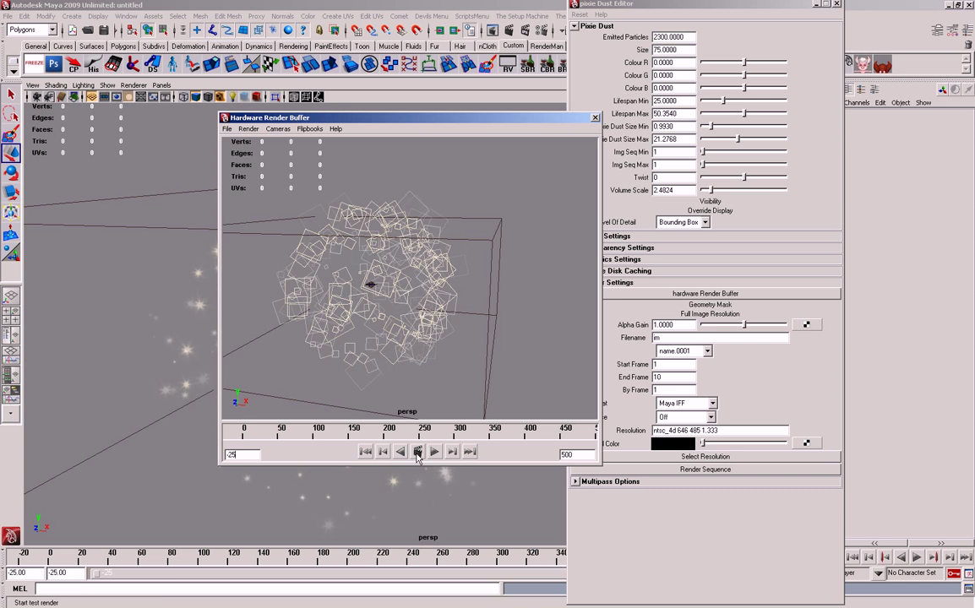
{"action": "left_click", "coordinate": [420, 452]}
{"action": "right_click_drag", "start_coordinate": [326, 276], "coordinate": [380, 295], "text": "alt"}
{"action": "middle_click_drag", "start_coordinate": [380, 296], "coordinate": [398, 315], "text": "alt"}
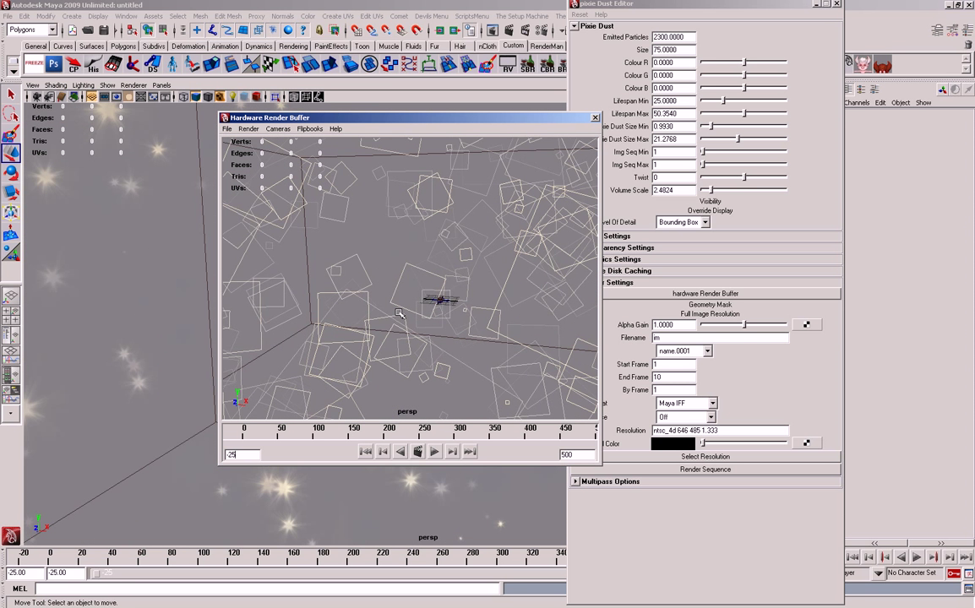
{"action": "right_click_drag", "start_coordinate": [398, 315], "coordinate": [383, 314], "text": "alt"}
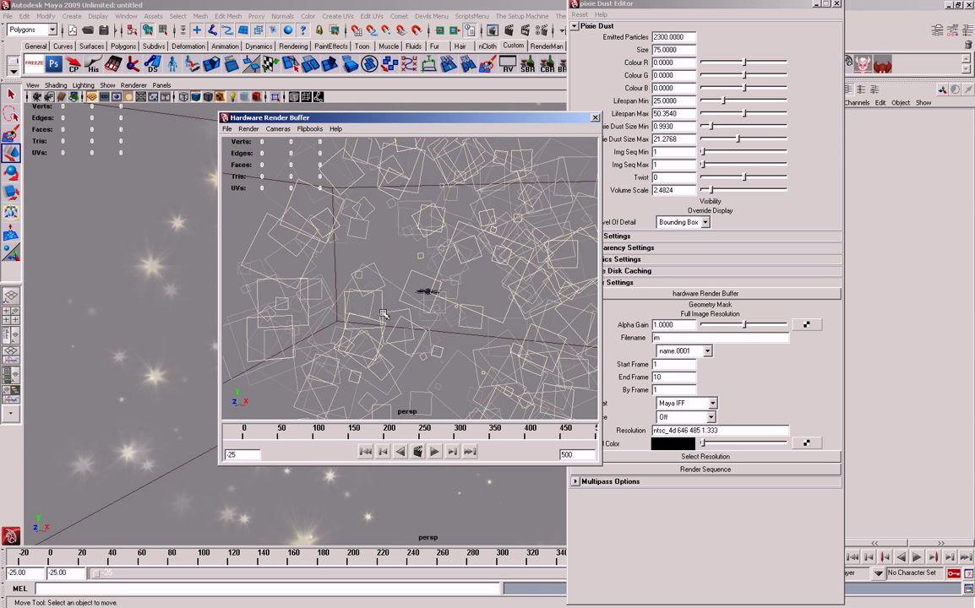
{"action": "left_click", "coordinate": [419, 452]}
{"action": "left_click_drag", "start_coordinate": [380, 303], "coordinate": [346, 298], "text": "alt"}
{"action": "left_click", "coordinate": [418, 451]}
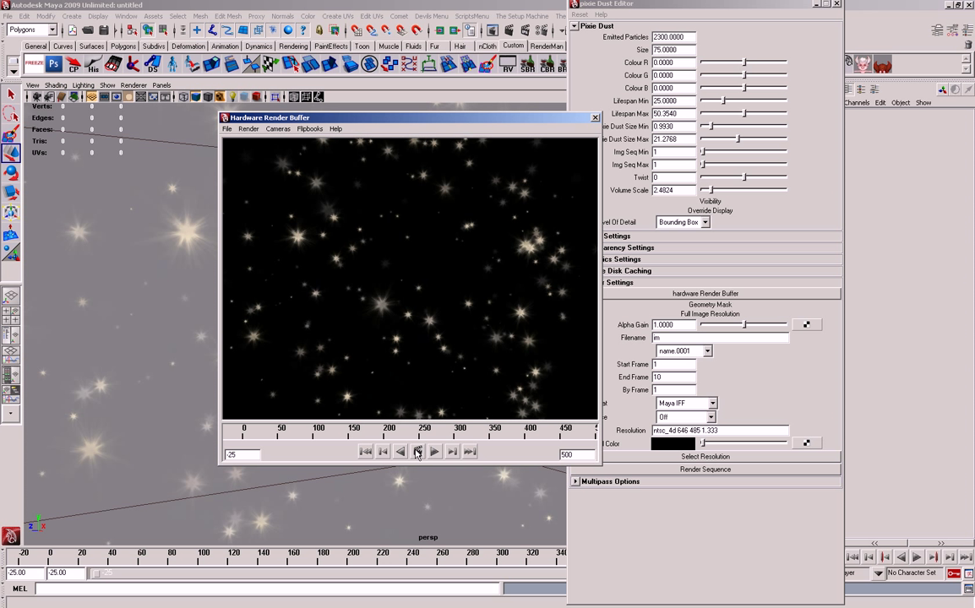
Set the hardware render resolution to the HD_720 preset and enable Full Image Resolution.
{"action": "left_click_drag", "start_coordinate": [544, 123], "coordinate": [480, 110]}
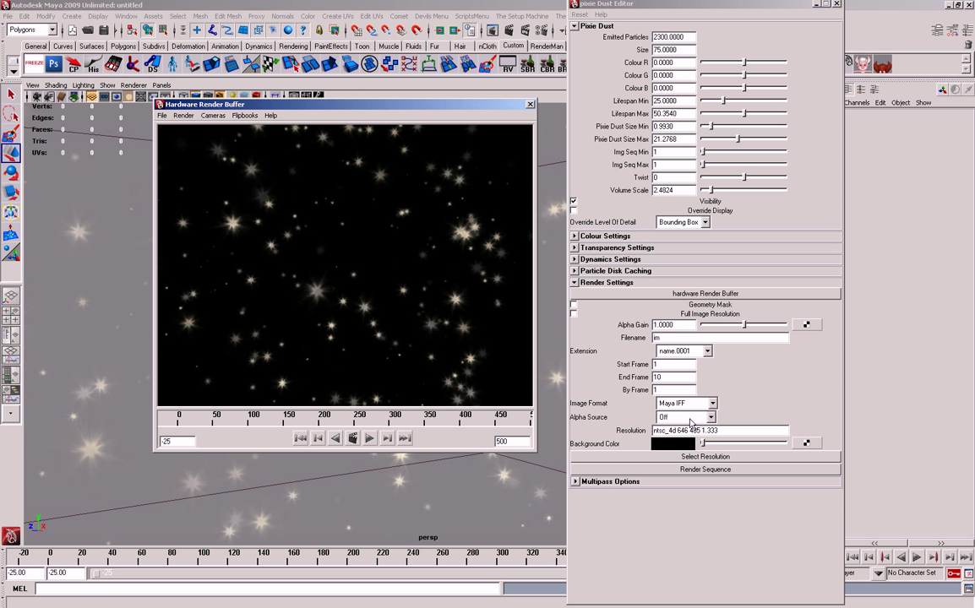
{"action": "left_click", "coordinate": [720, 431]}
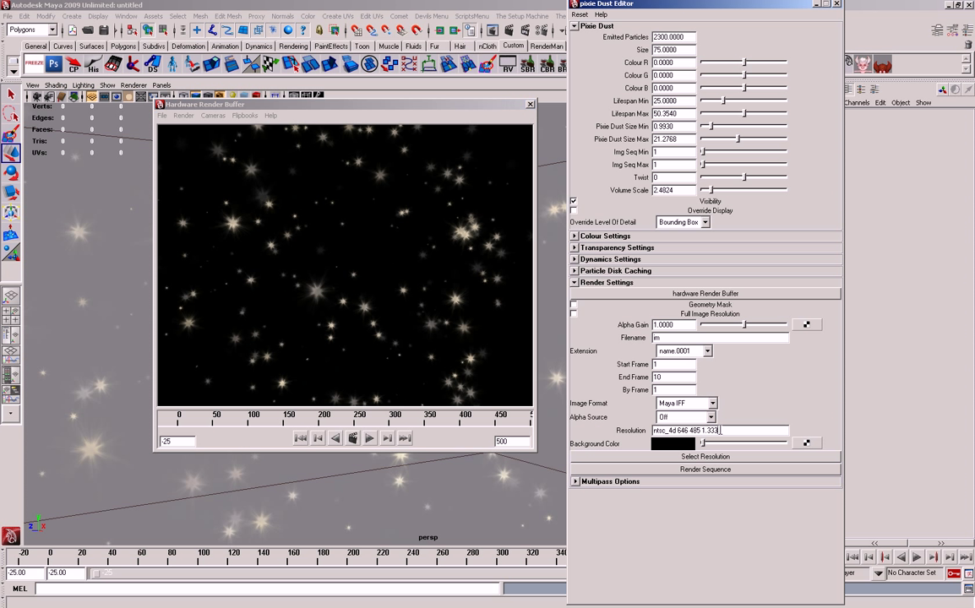
{"action": "left_click", "coordinate": [718, 457]}
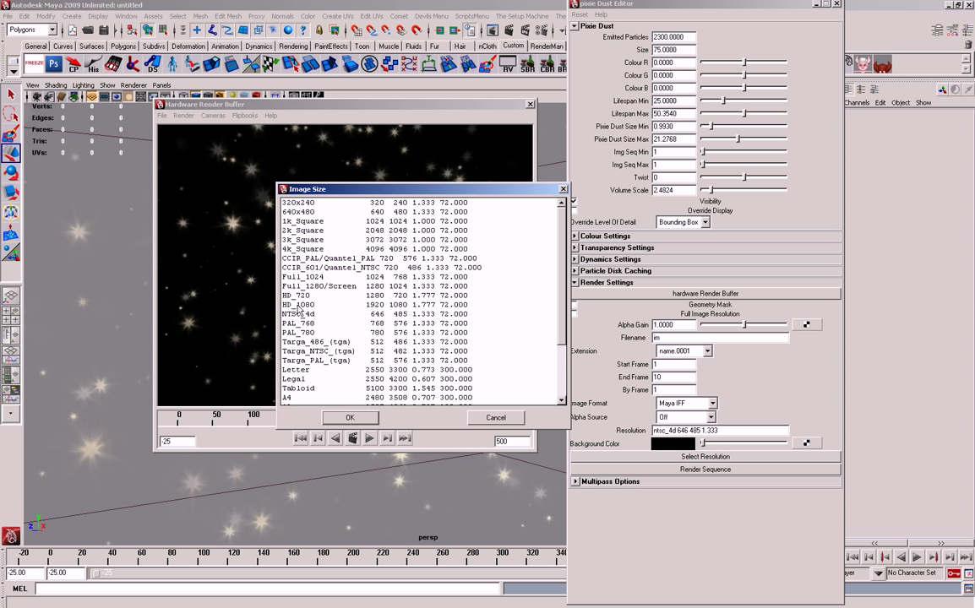
{"action": "left_click", "coordinate": [297, 295]}
{"action": "left_click", "coordinate": [350, 417]}
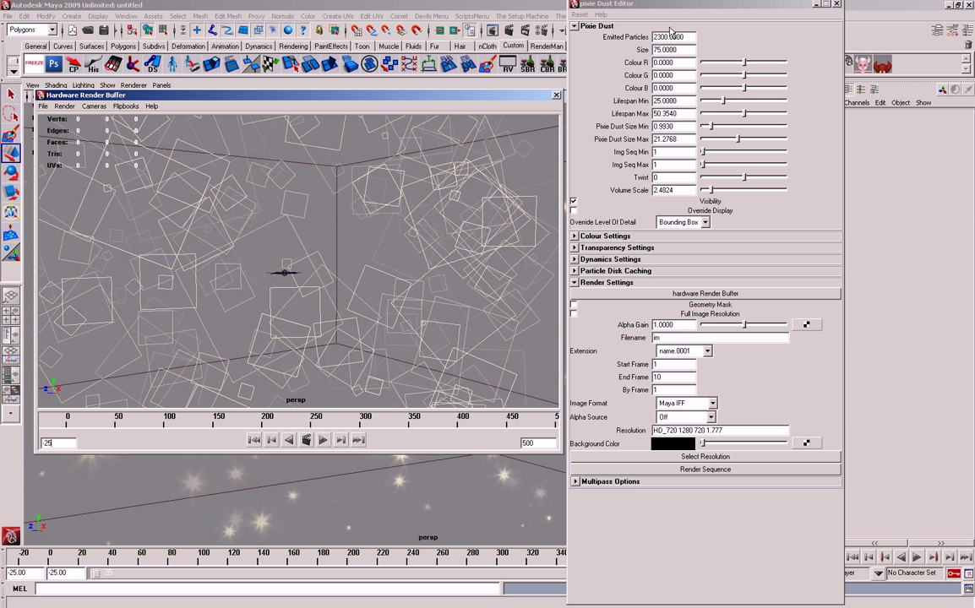
{"action": "left_click", "coordinate": [574, 314]}
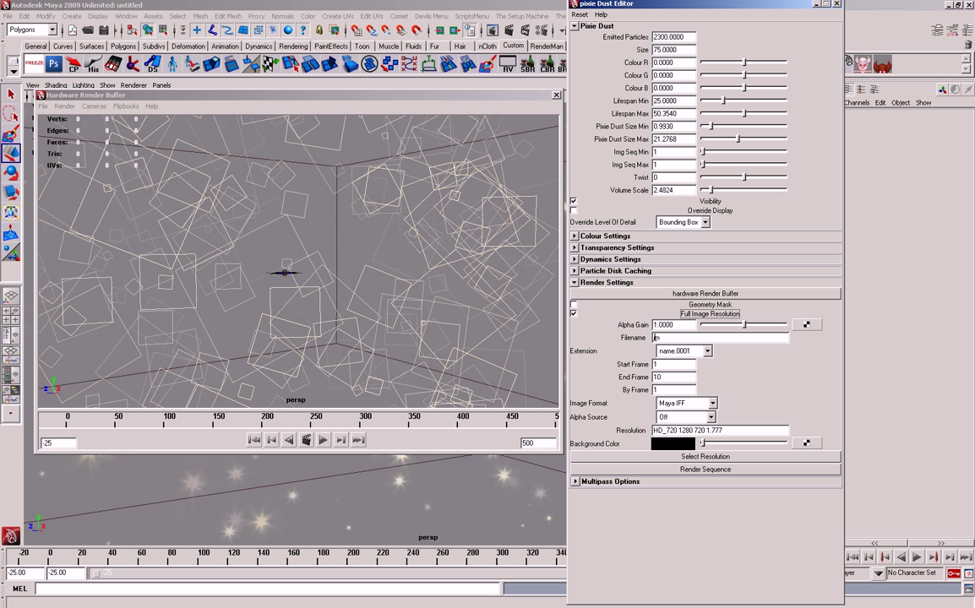
Review the file name Extension and Image Format choices in the Render Settings, keeping name.0001 and Maya IFF.
{"action": "left_click_drag", "start_coordinate": [661, 365], "coordinate": [644, 380]}
{"action": "left_click", "coordinate": [687, 353]}
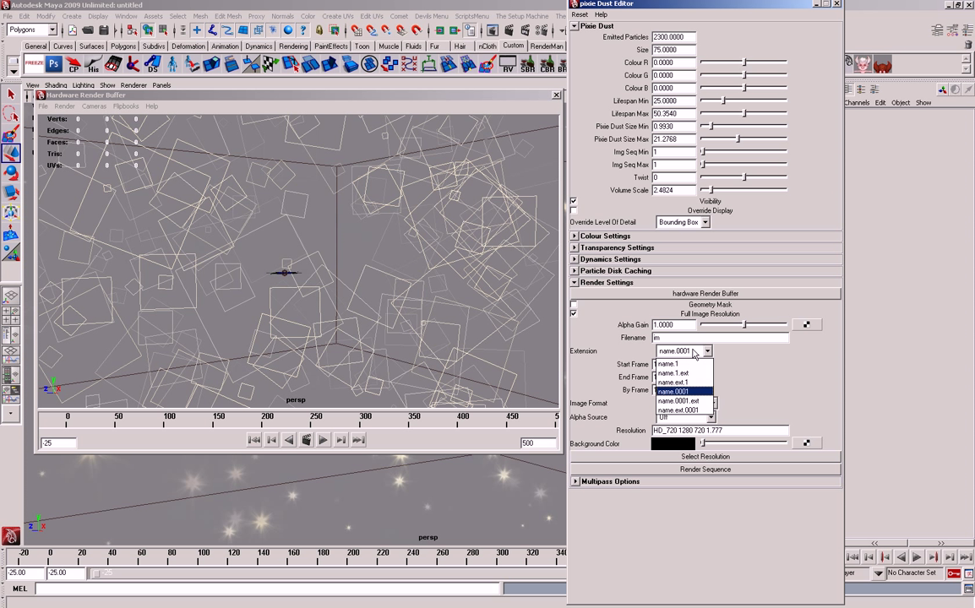
{"action": "left_click", "coordinate": [682, 353]}
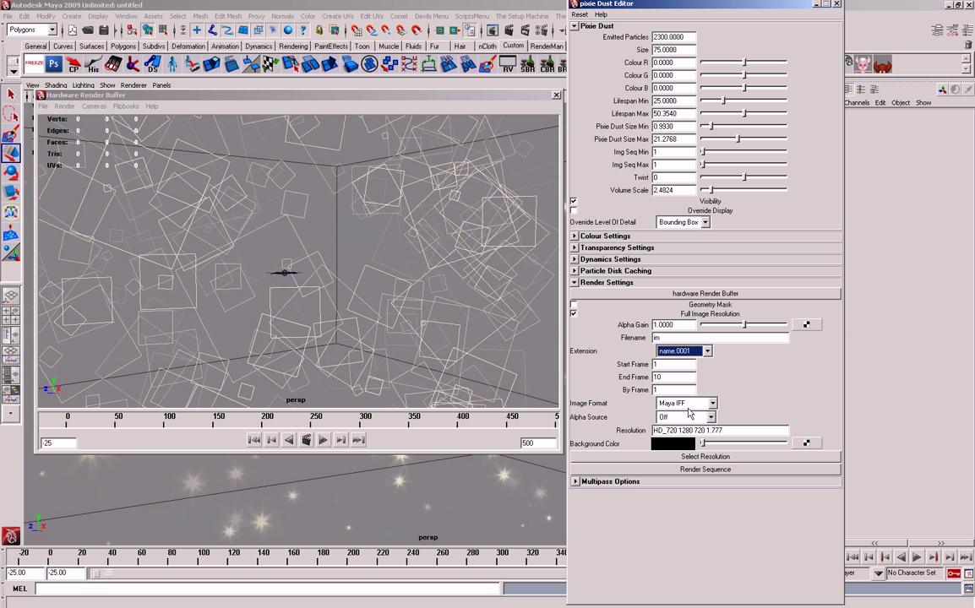
{"action": "left_click", "coordinate": [687, 404]}
{"action": "left_click", "coordinate": [709, 480]}
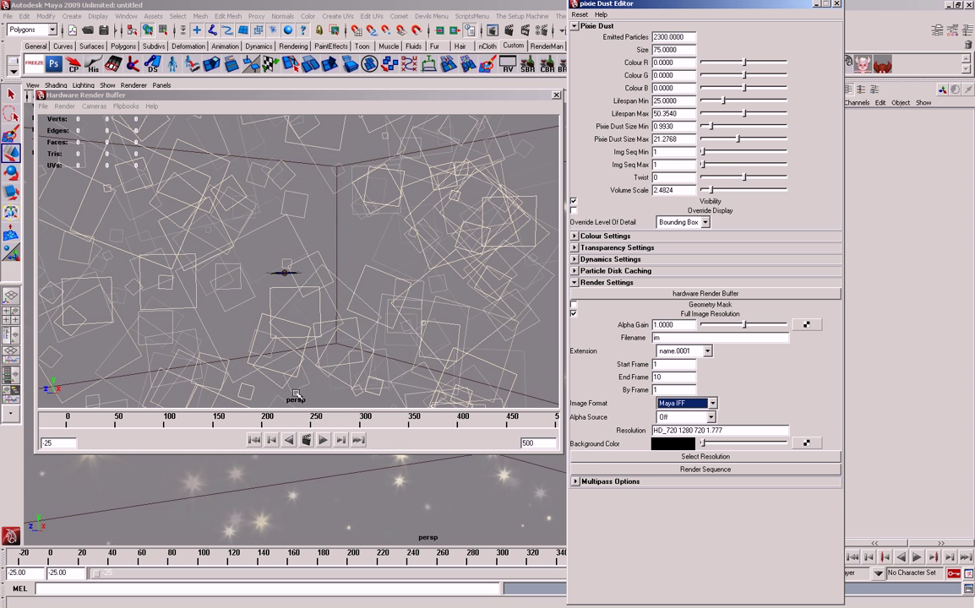
Test-render the frame in the Hardware Render Buffer, and review the Multipass Options before collapsing them again.
{"action": "left_click", "coordinate": [307, 441]}
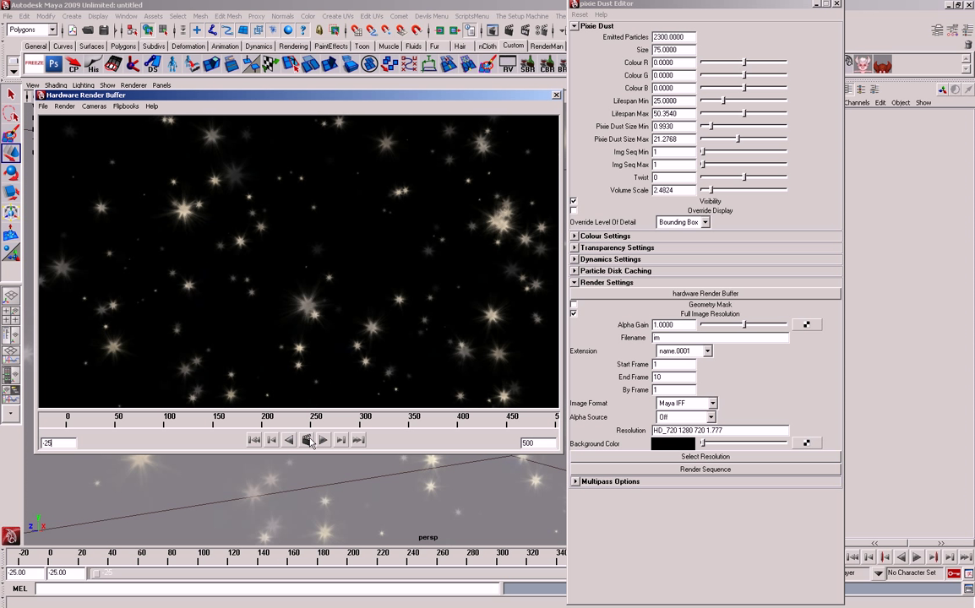
{"action": "left_click_drag", "start_coordinate": [410, 311], "coordinate": [314, 315], "text": "alt"}
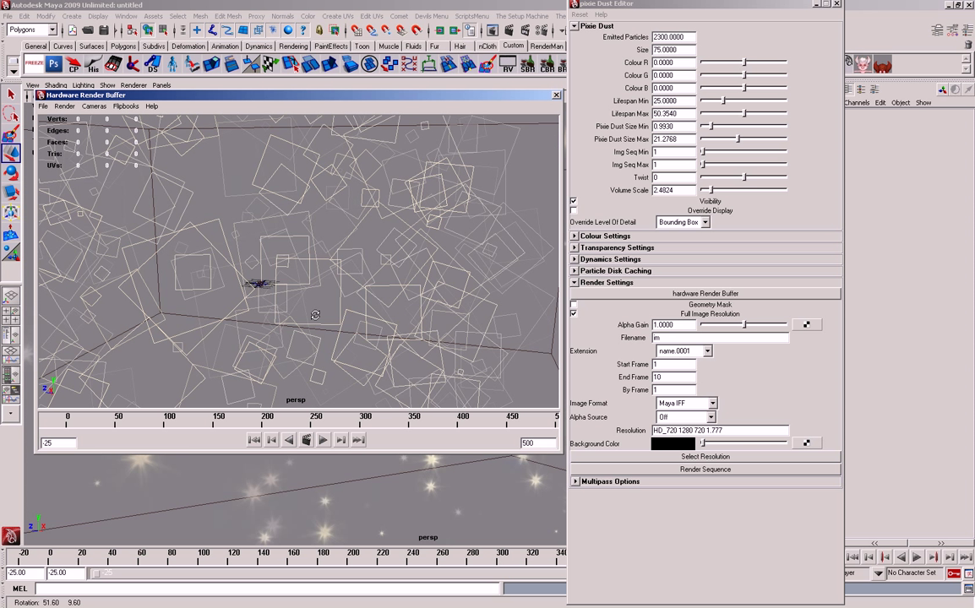
{"action": "left_click", "coordinate": [668, 481]}
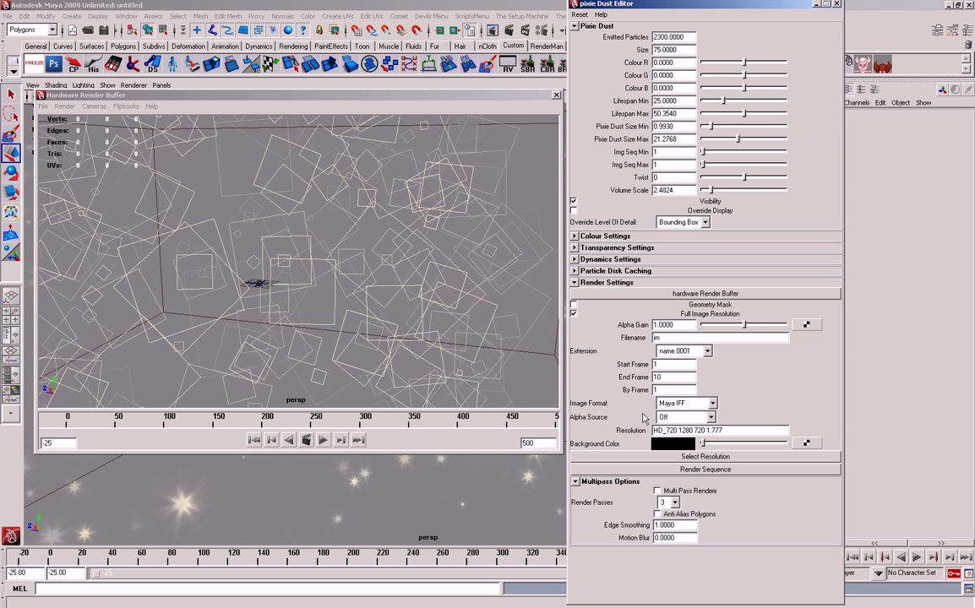
{"action": "mouse_move", "coordinate": [641, 607]}
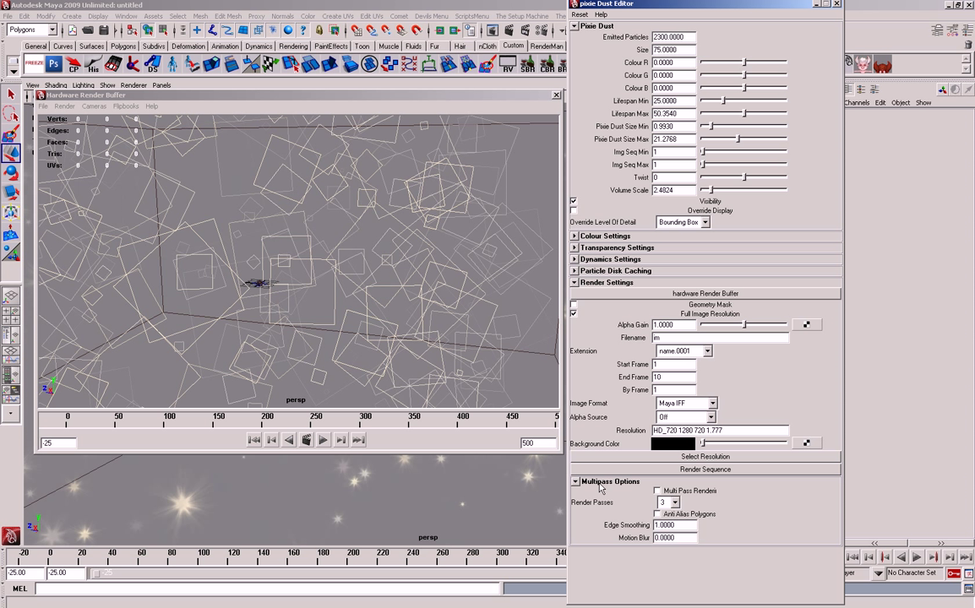
{"action": "left_click", "coordinate": [625, 481]}
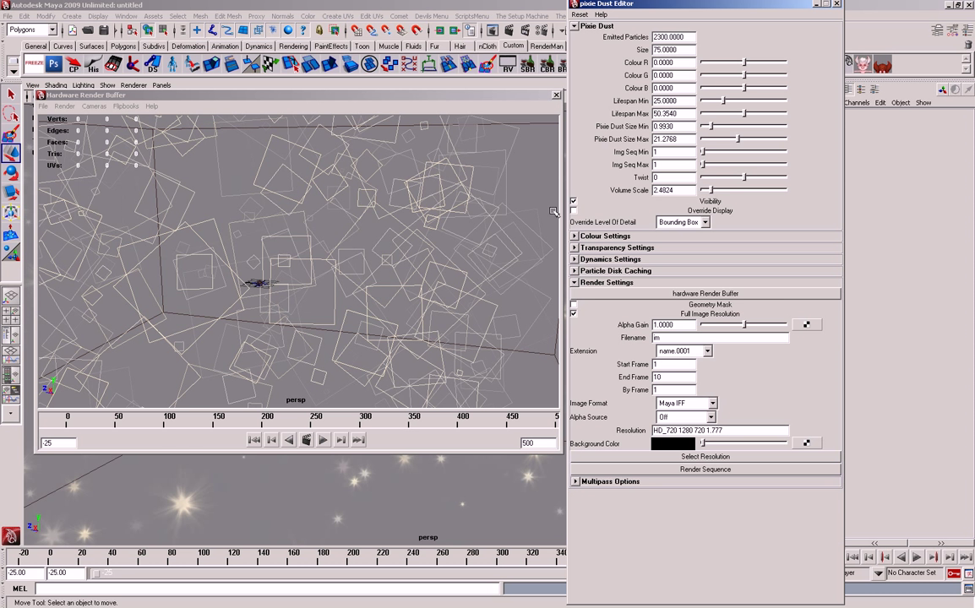
Close the Hardware Render Buffer and pull the perspective camera back to a wider view of the particle volume.
{"action": "left_click", "coordinate": [556, 96]}
{"action": "right_click_drag", "start_coordinate": [455, 412], "coordinate": [347, 320], "text": "alt"}
{"action": "left_click_drag", "start_coordinate": [347, 320], "coordinate": [252, 280], "text": "alt"}
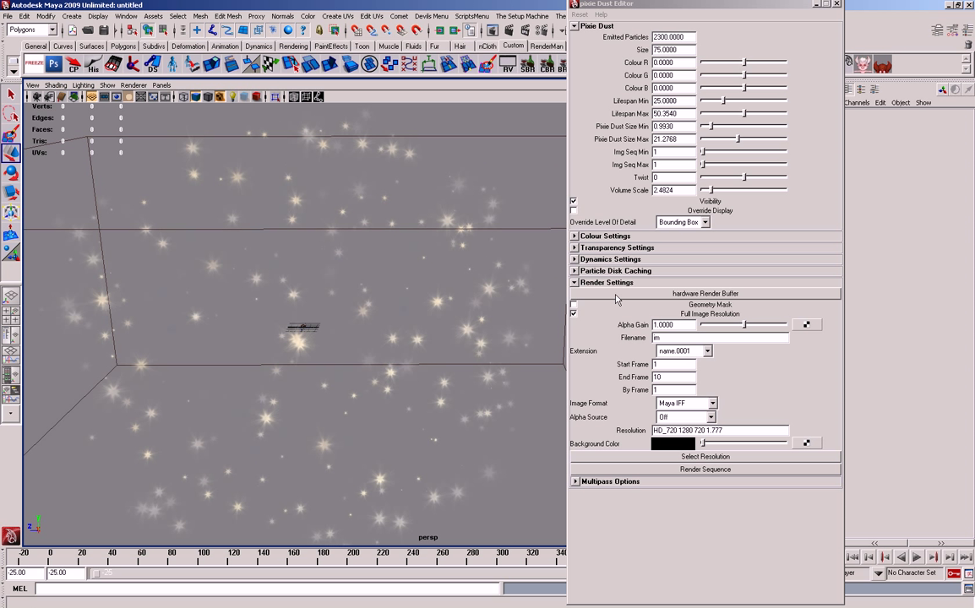
Collapse the Render Settings section and close the Pixie Dust Editor.
{"action": "left_click", "coordinate": [575, 284]}
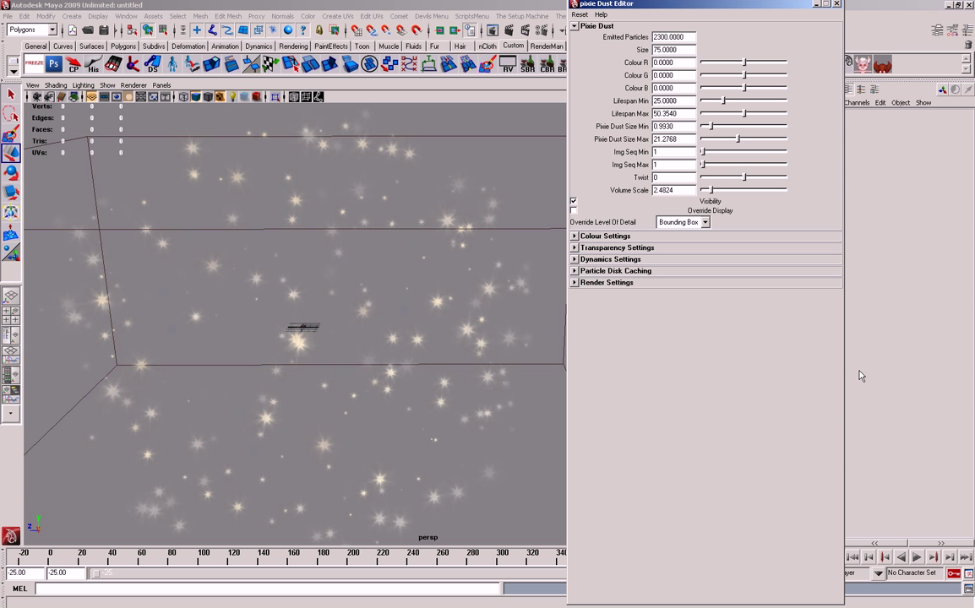
{"action": "key", "text": "Return"}
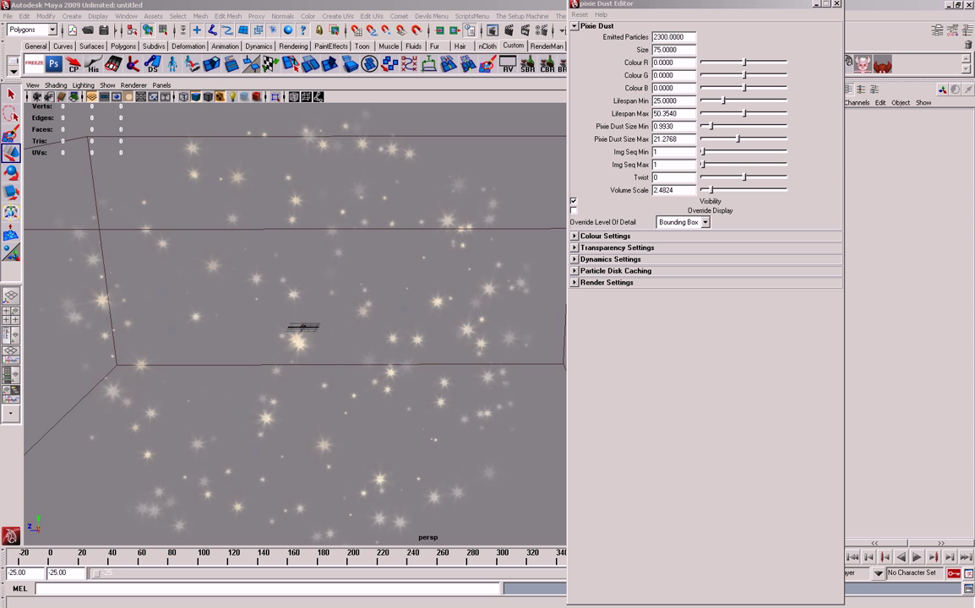
{"action": "left_click", "coordinate": [837, 6]}
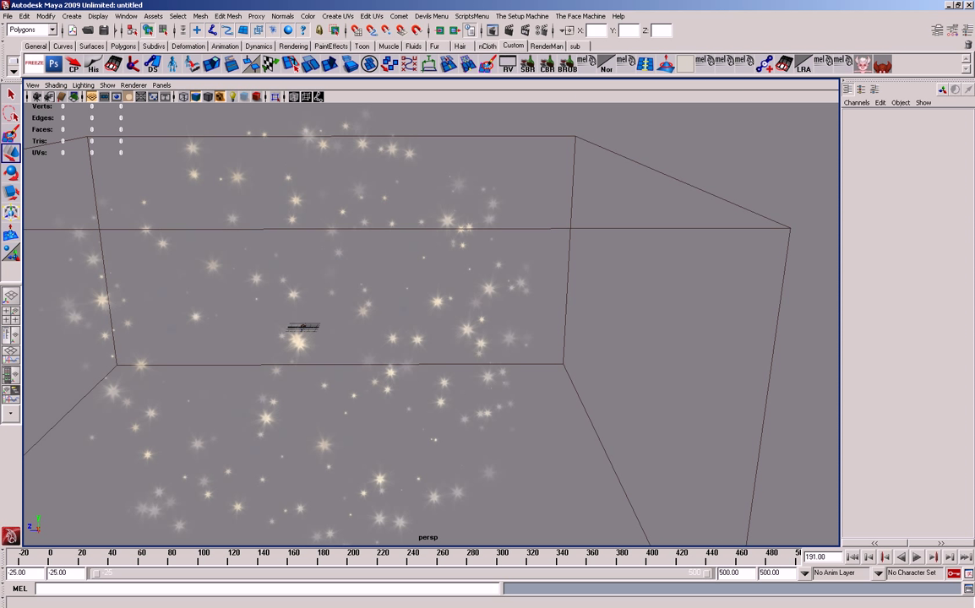